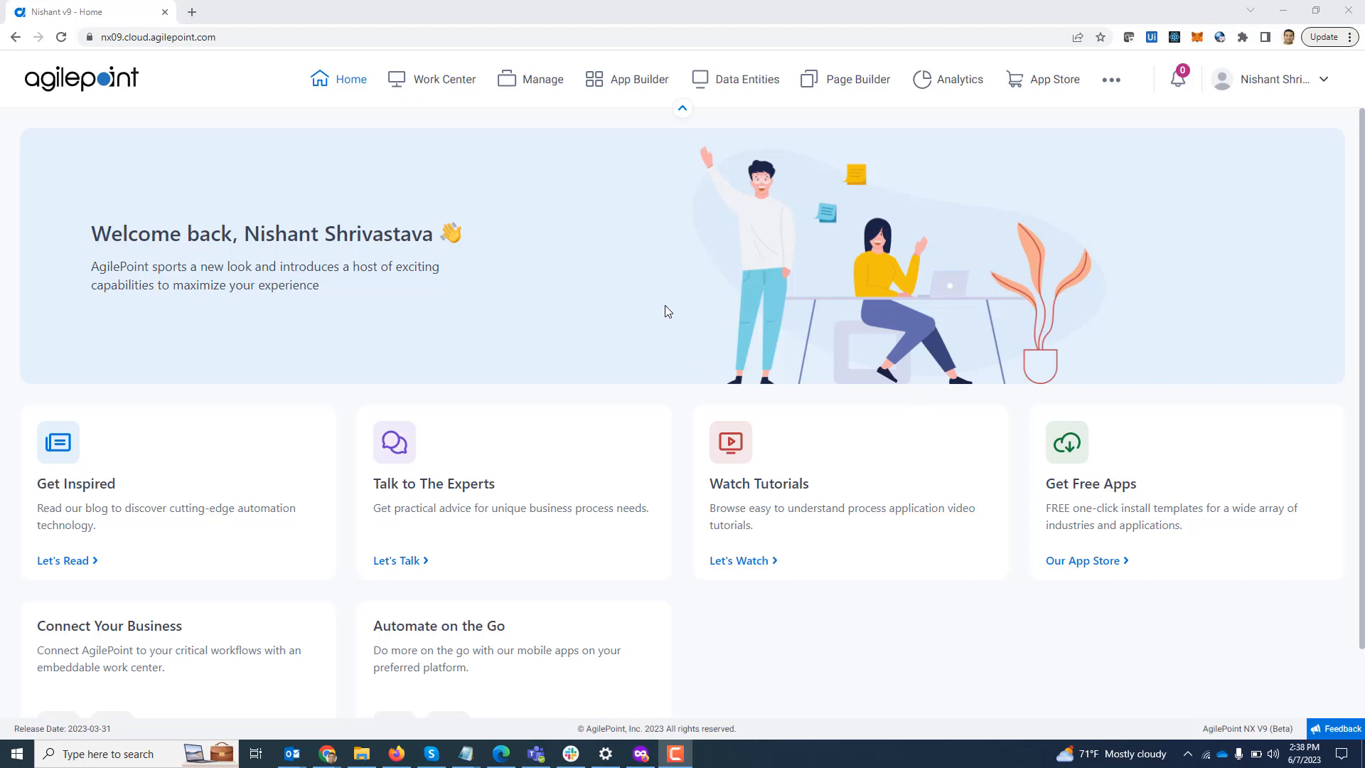
Step: Open the Global Access Tokens list under Manage's App Builder settings
left_click(537, 89)
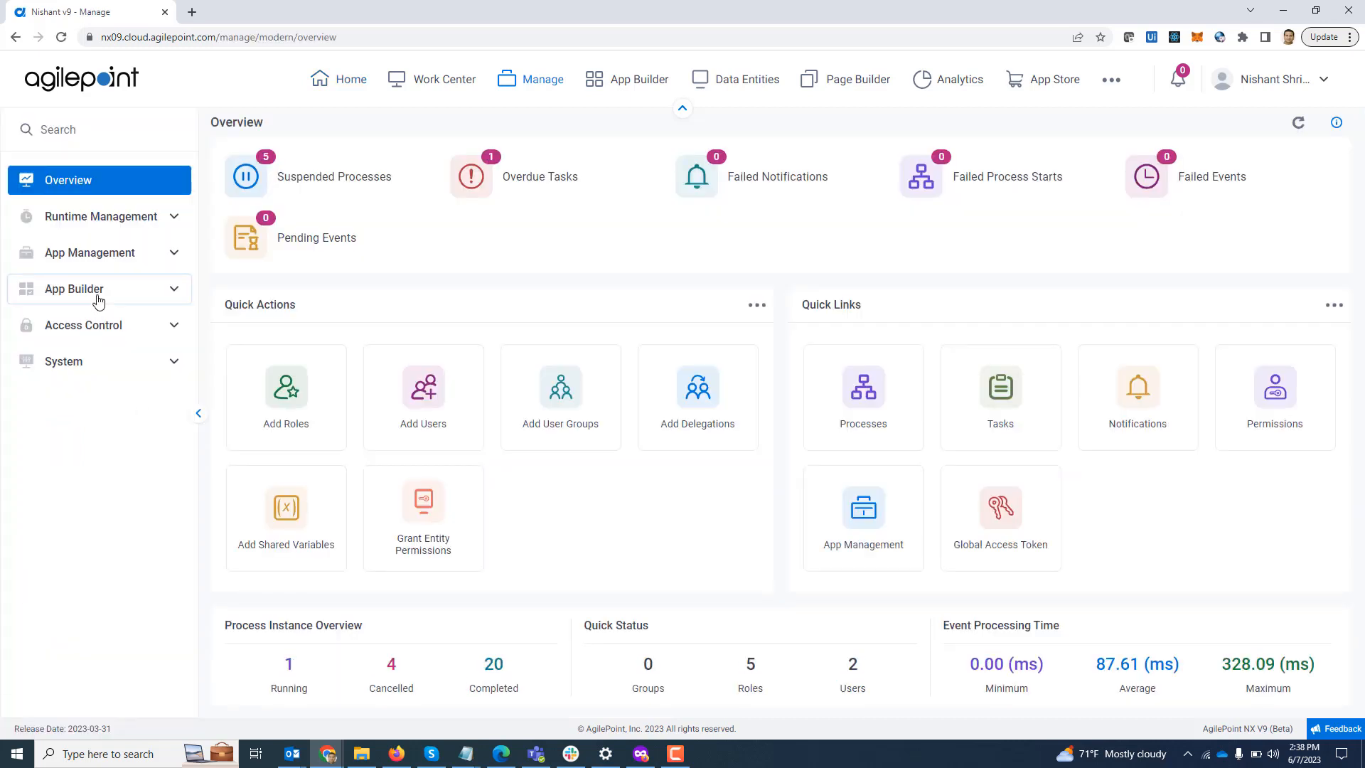
left_click(97, 297)
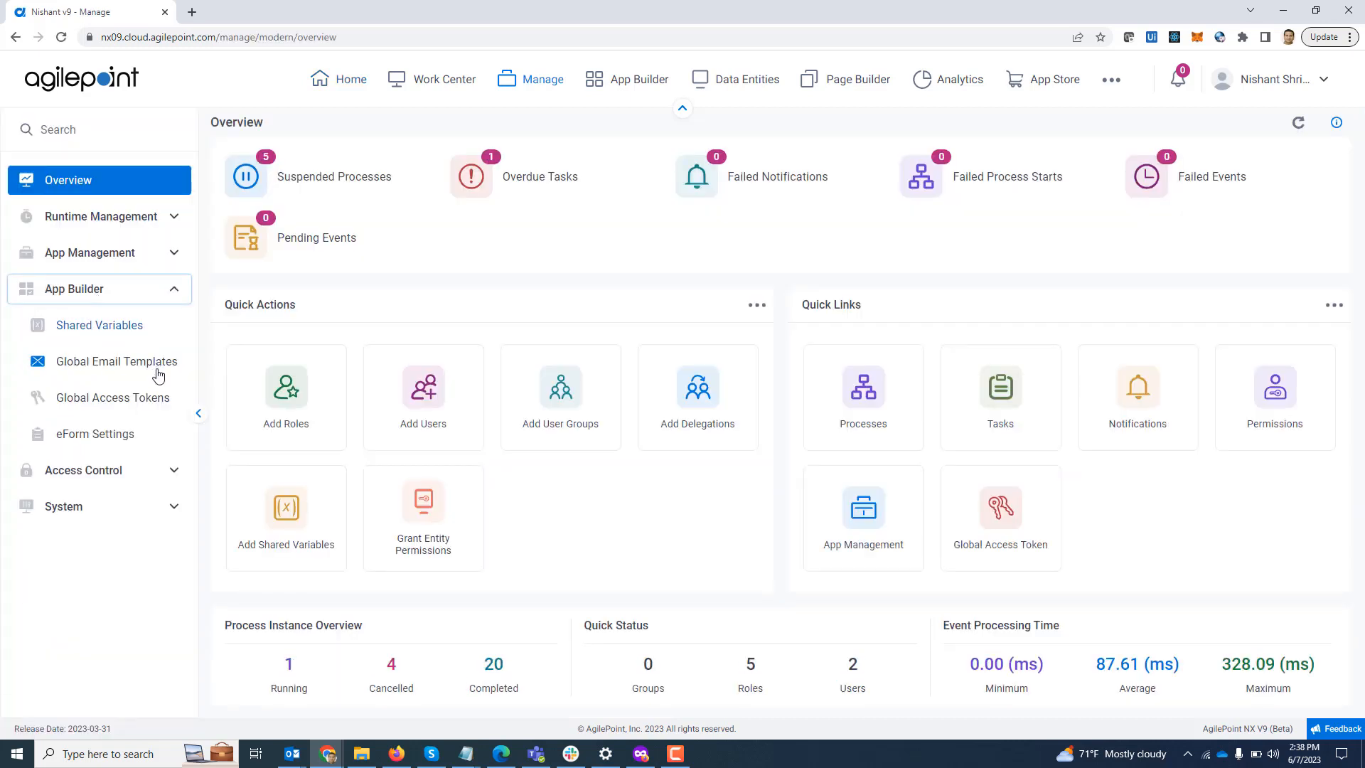
left_click(125, 405)
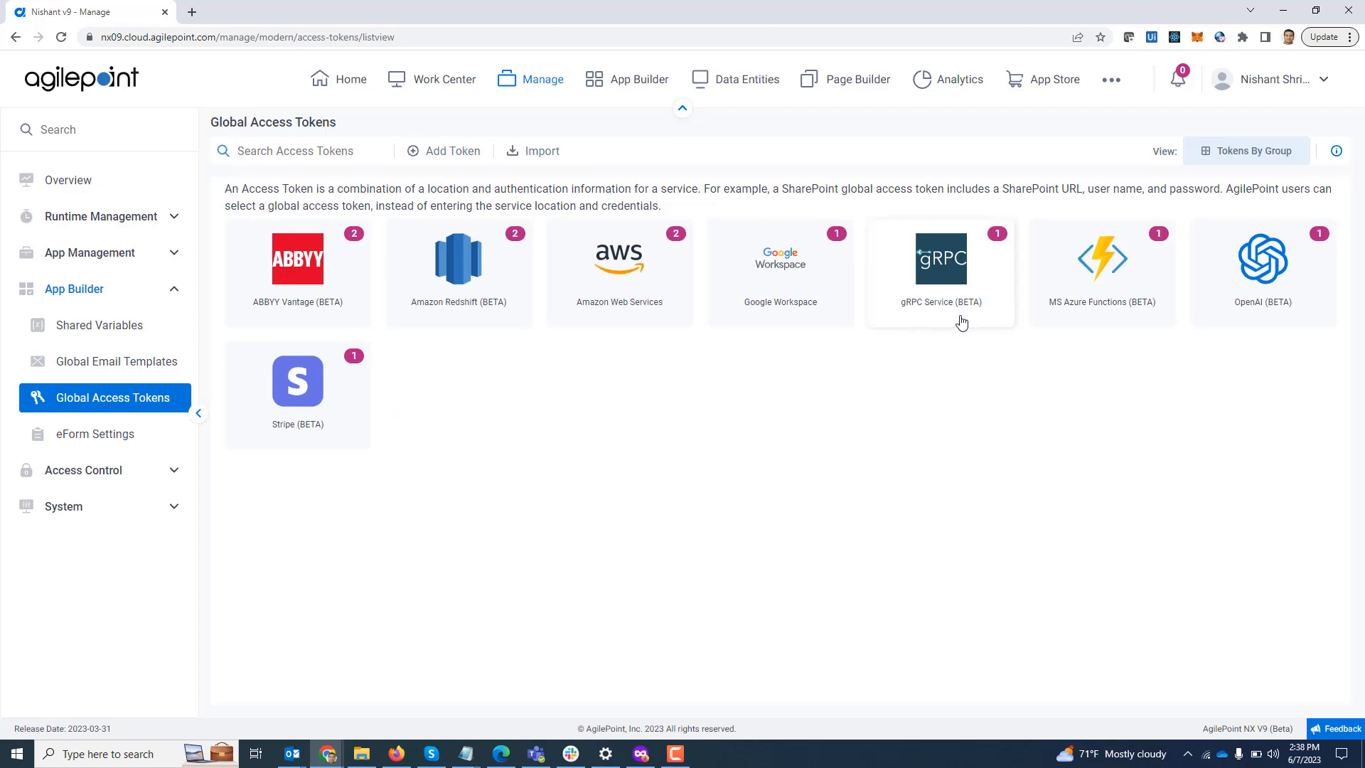
Step: Add a new gRPC Service (BETA) token, found by searching 'grp', and open its settings form
left_click(444, 152)
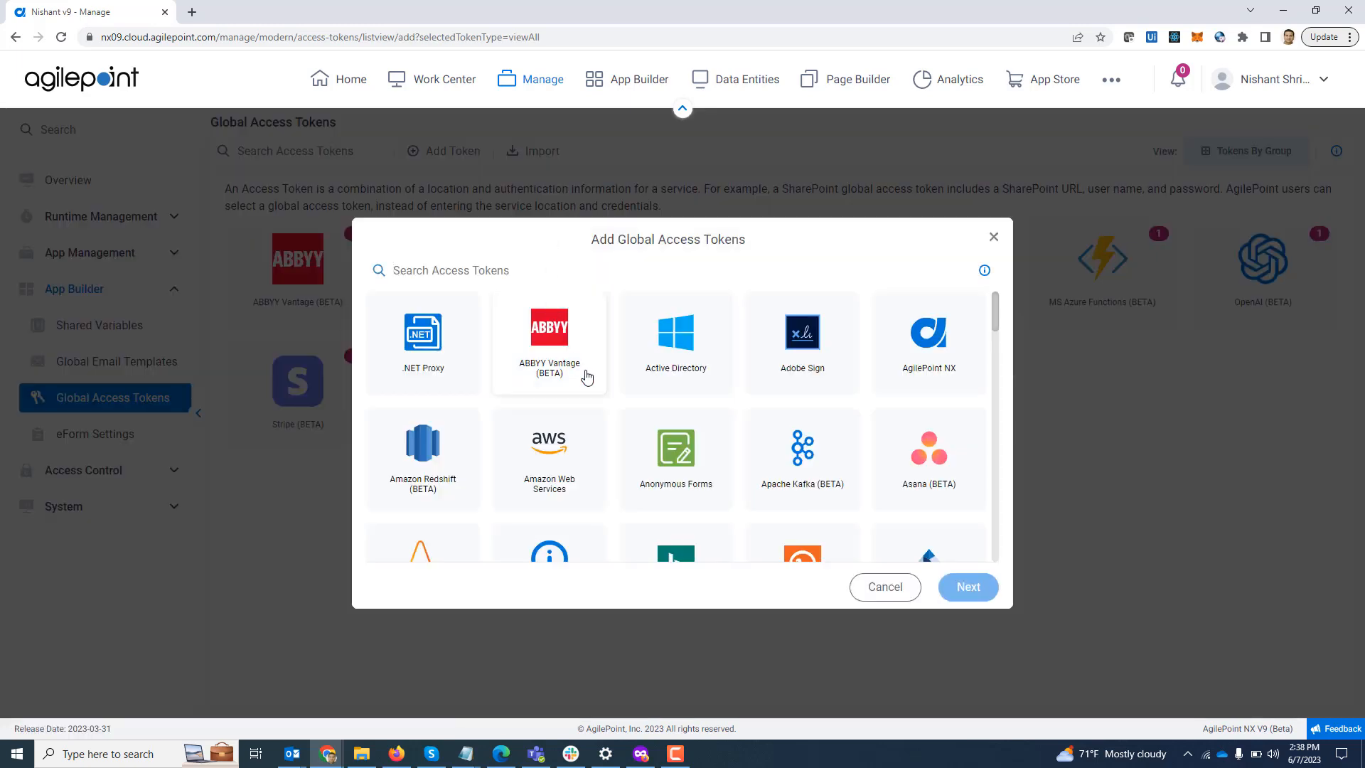
type("grp")
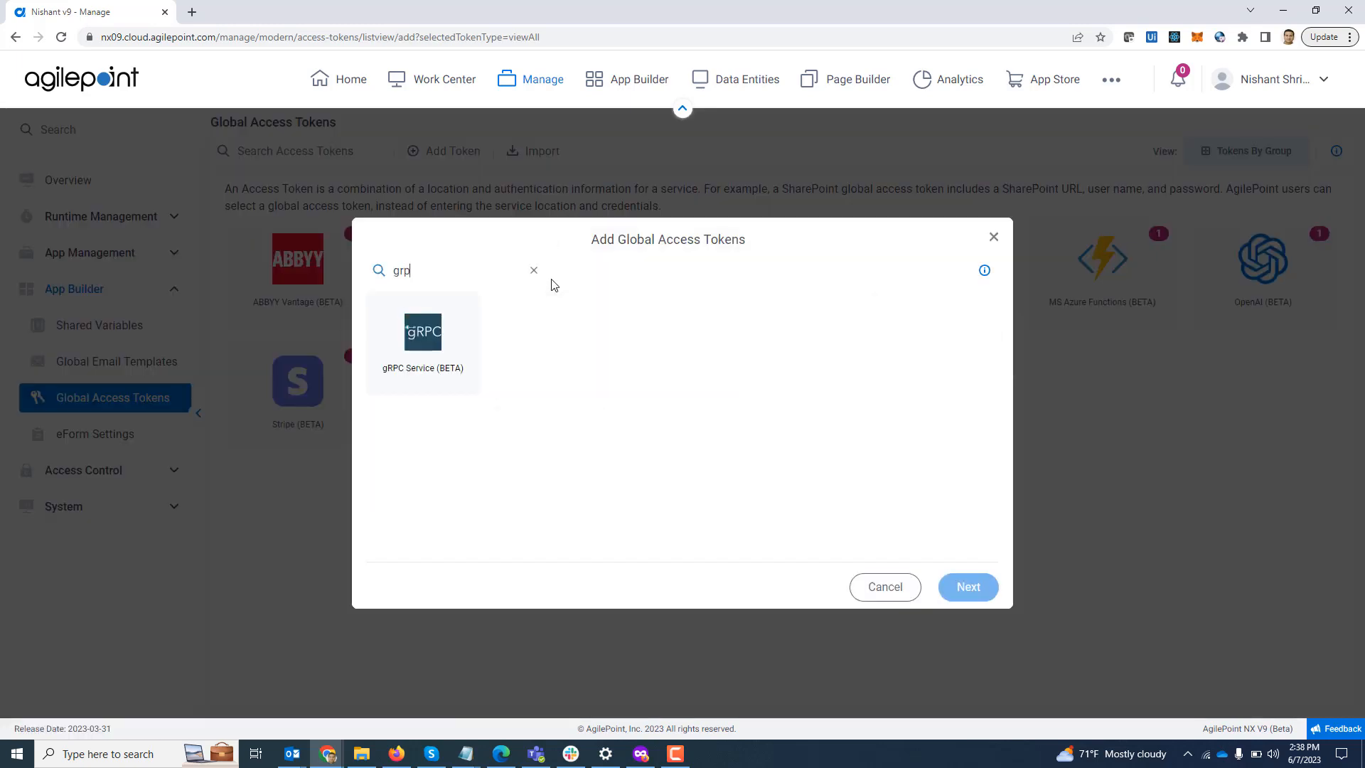
left_click(444, 347)
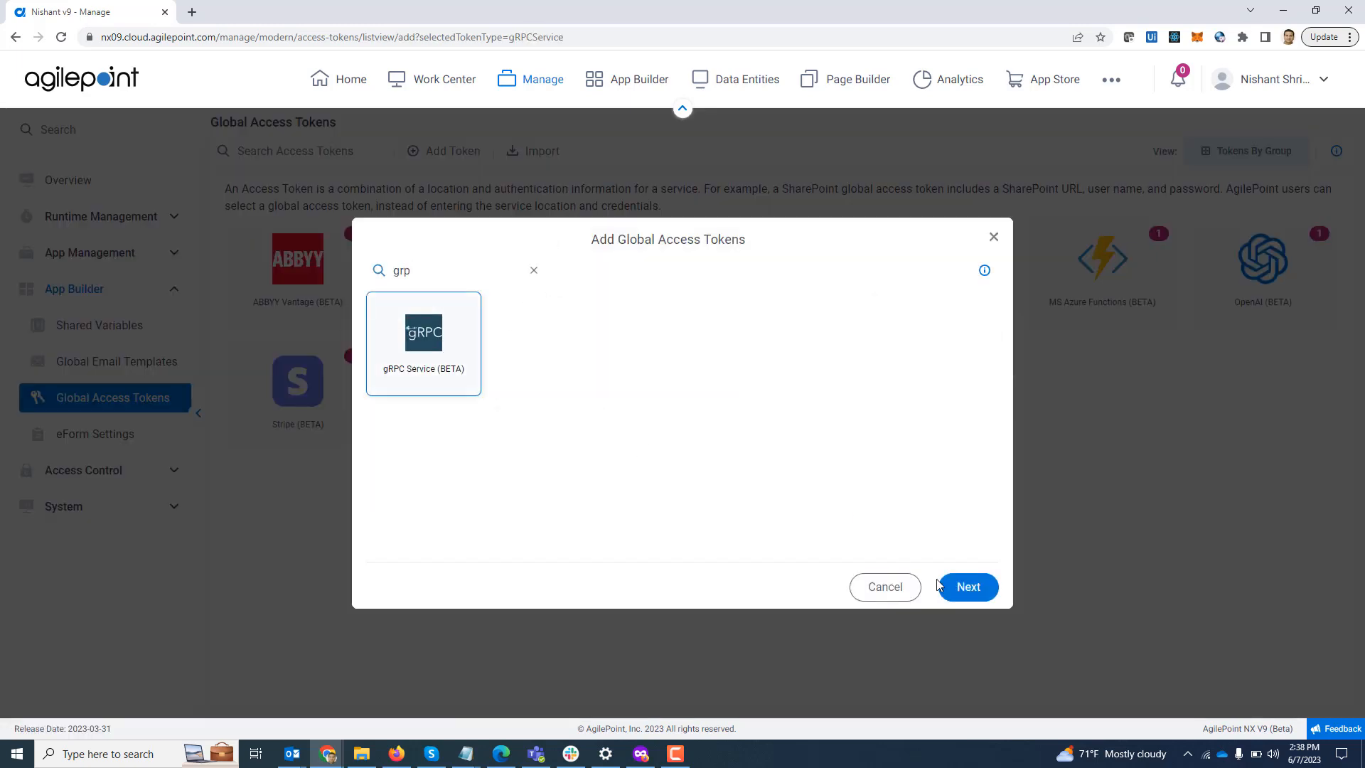
left_click(968, 587)
left_click(529, 318)
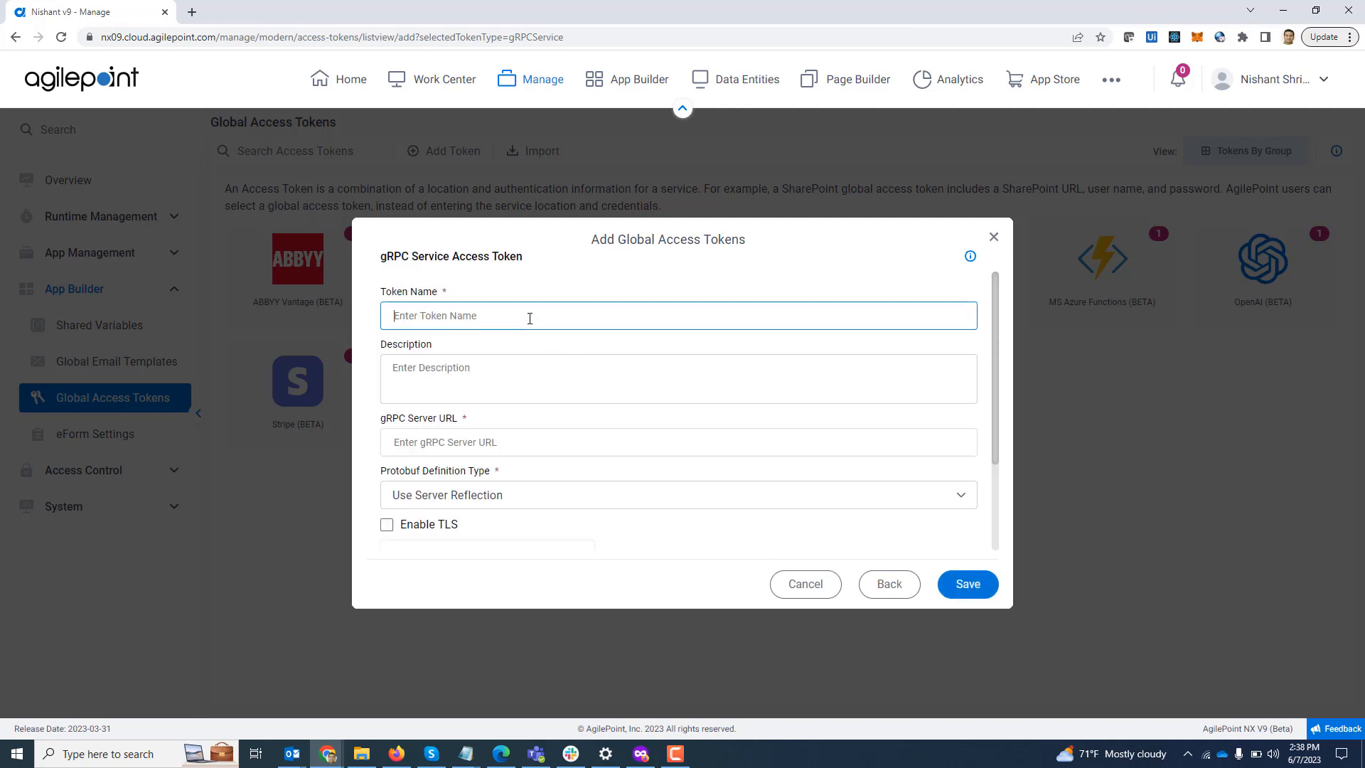
Step: Name the token 'gRPC Demo' with server URL employeeinformationserviceapdev.azurewebsites.net:443
type("gRP")
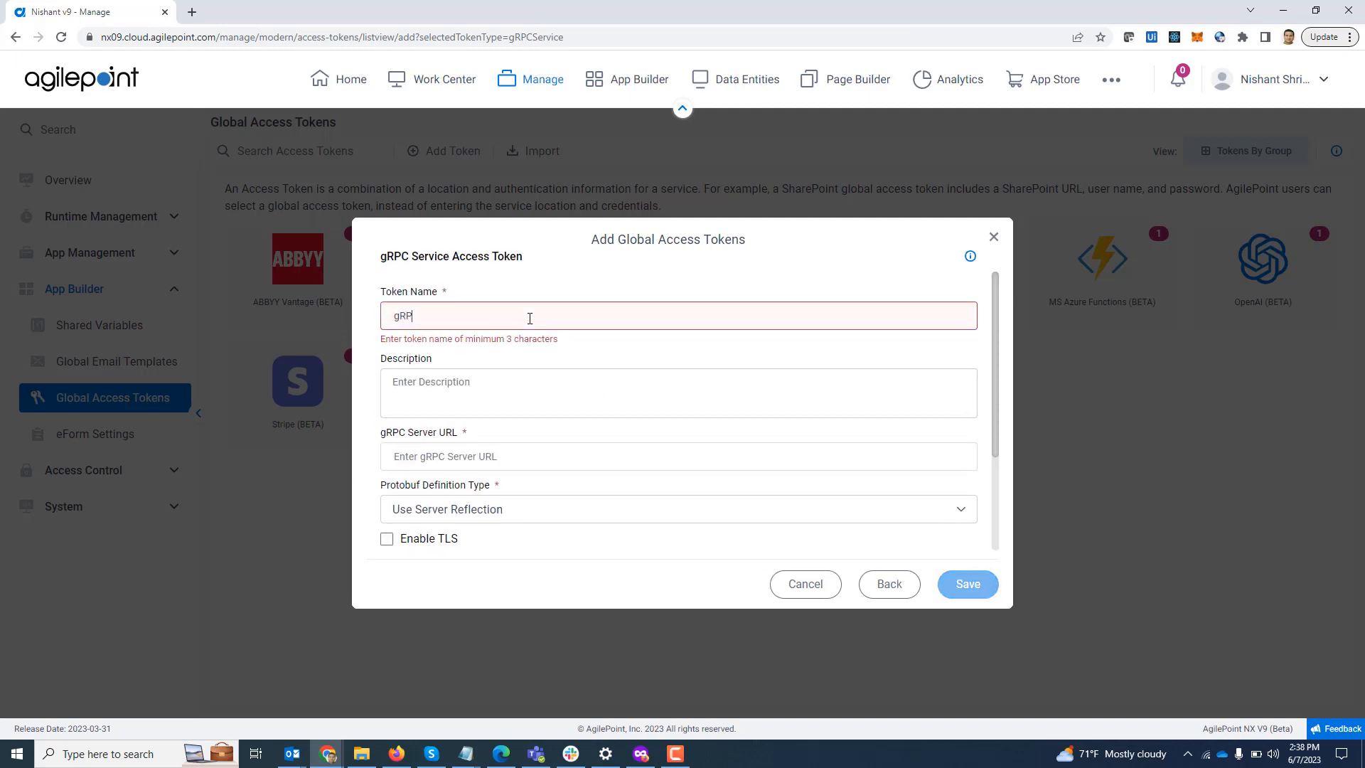
type("C Demo")
key("Tab")
key("Tab")
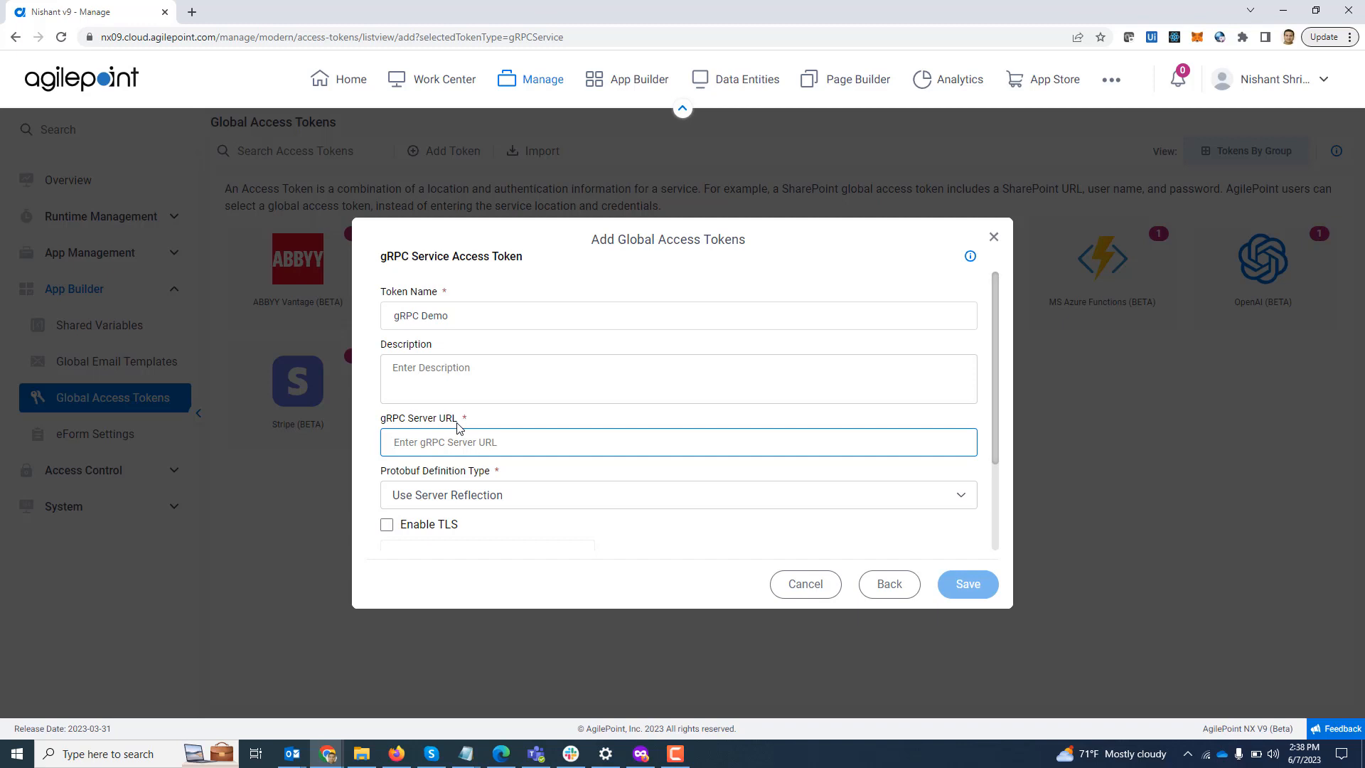
type("employeeinformationserviceapdev.azurewebsites.net:443")
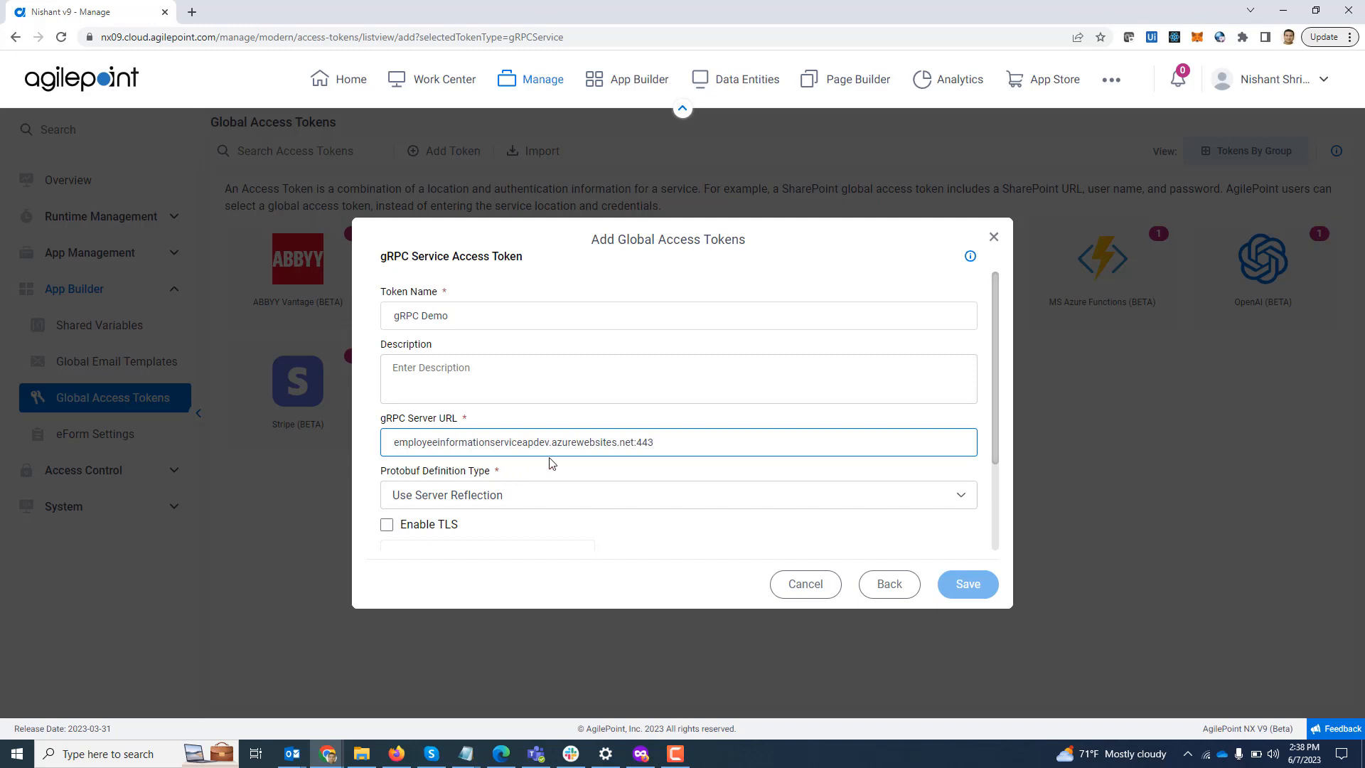
scroll(642, 475, "down", 2)
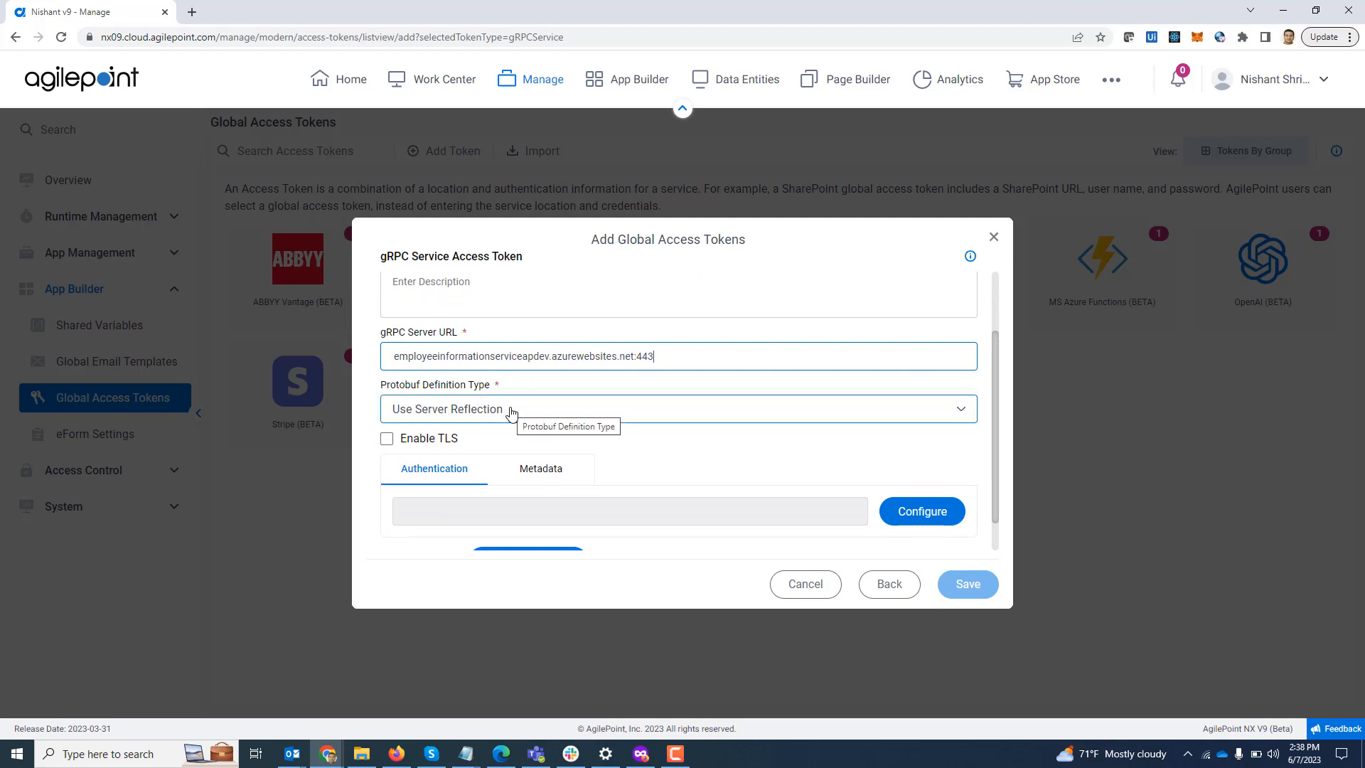
left_click(511, 413)
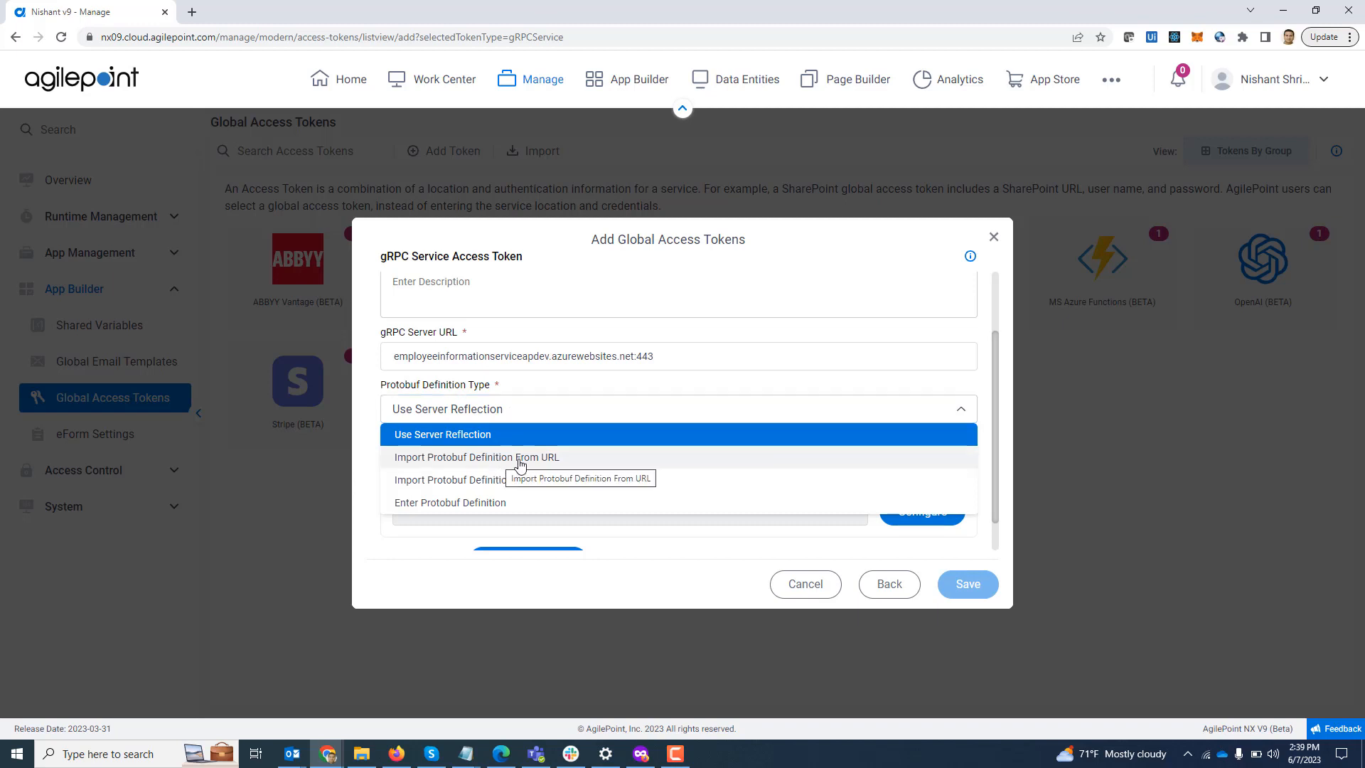
left_click(516, 462)
left_click(426, 461)
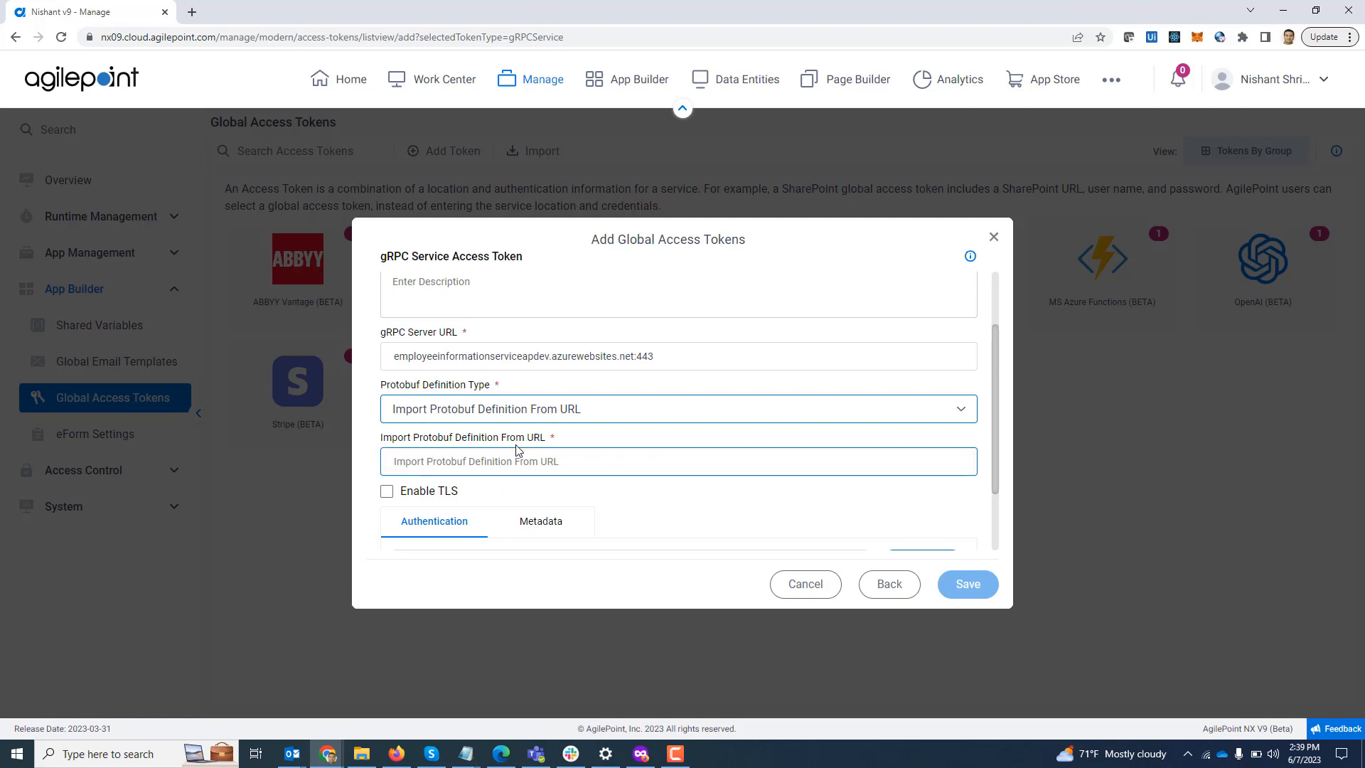
left_click(543, 414)
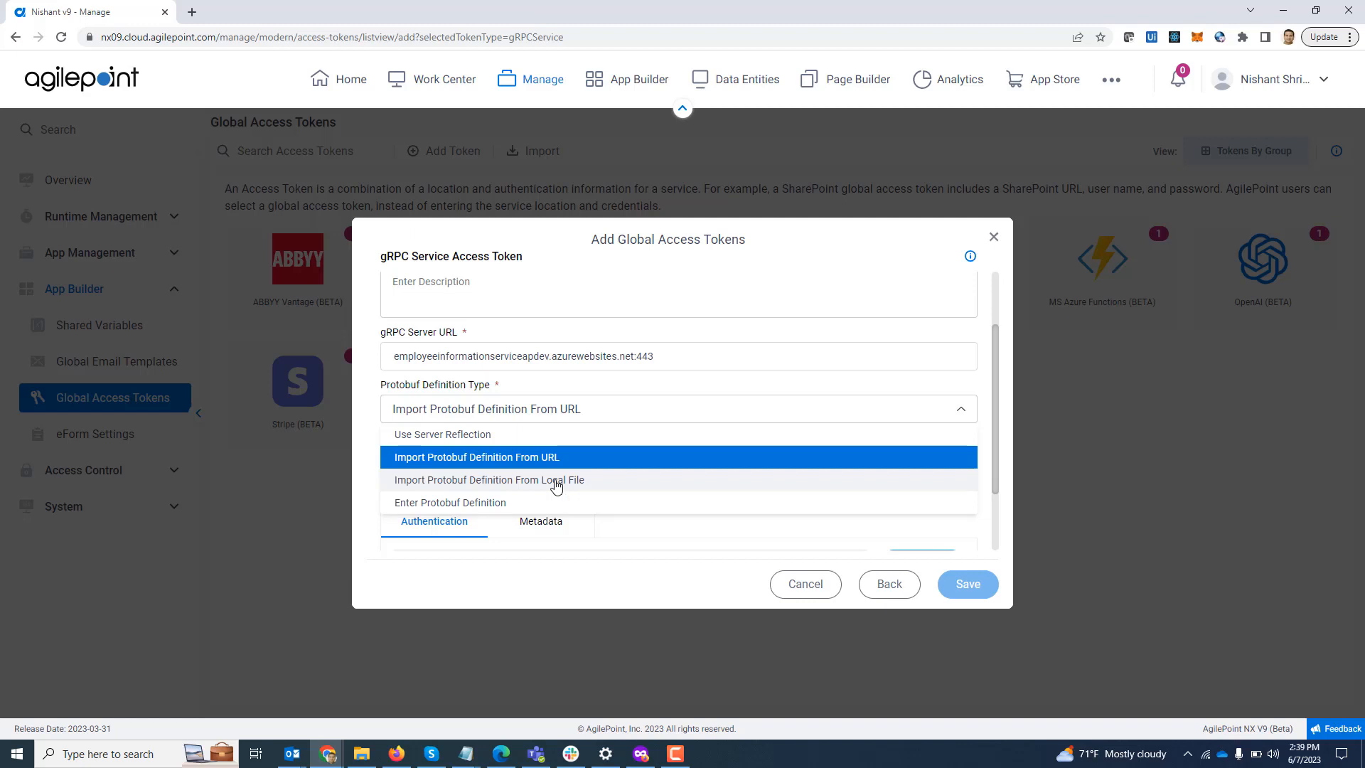
left_click(556, 482)
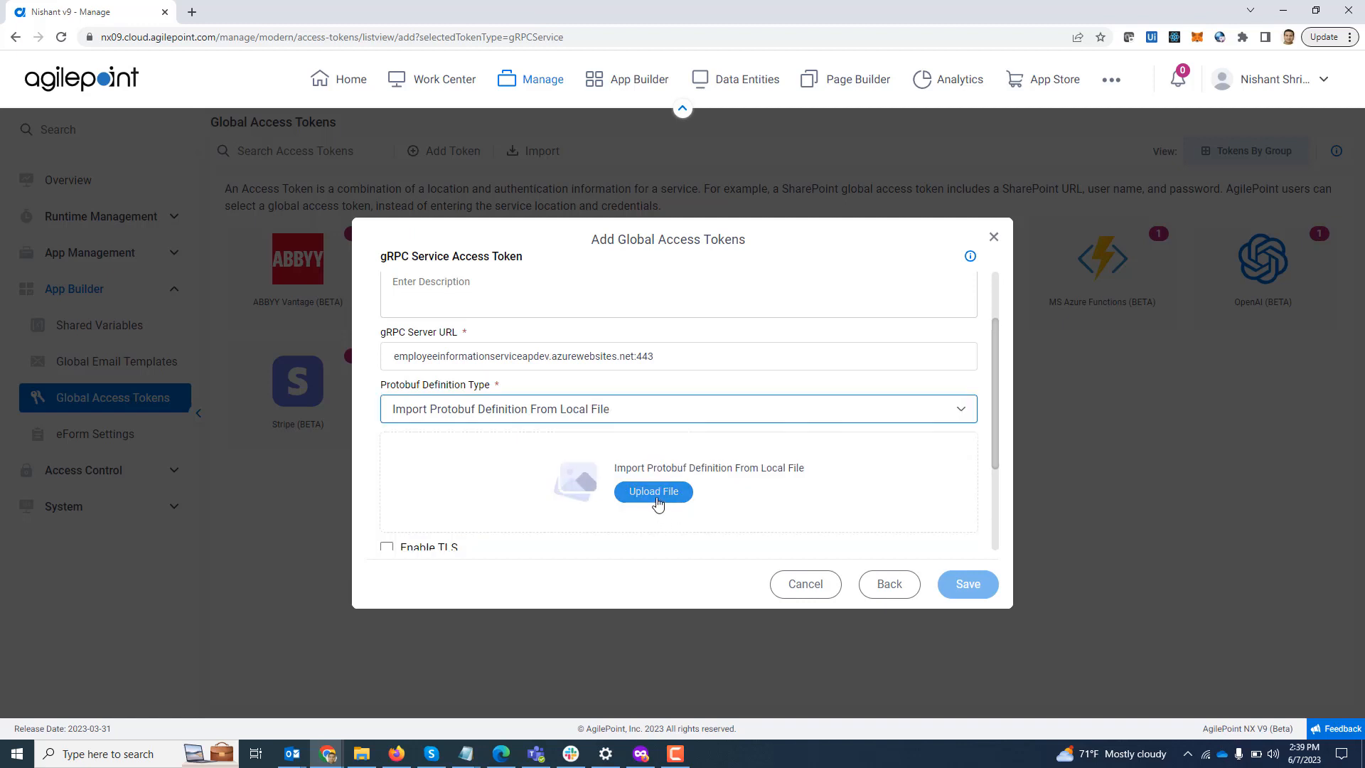
left_click(574, 409)
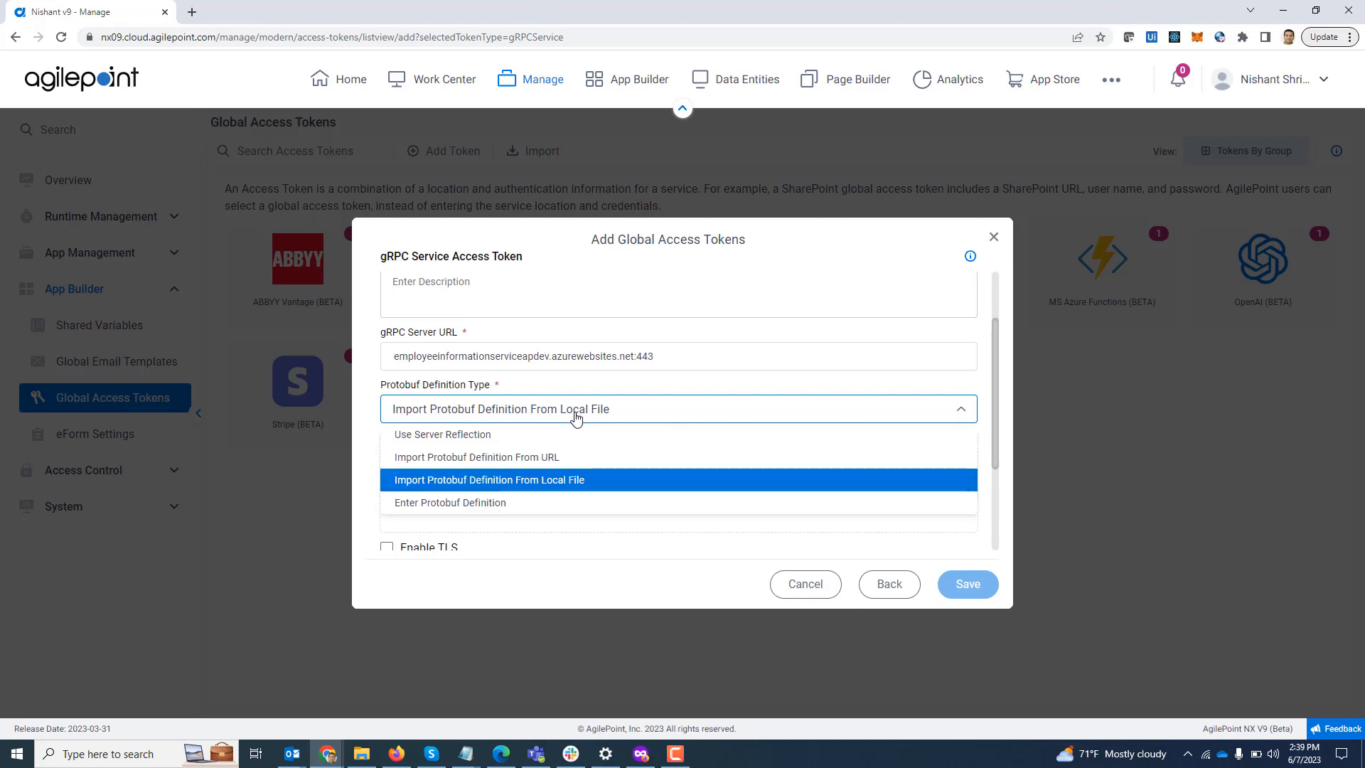
left_click(521, 503)
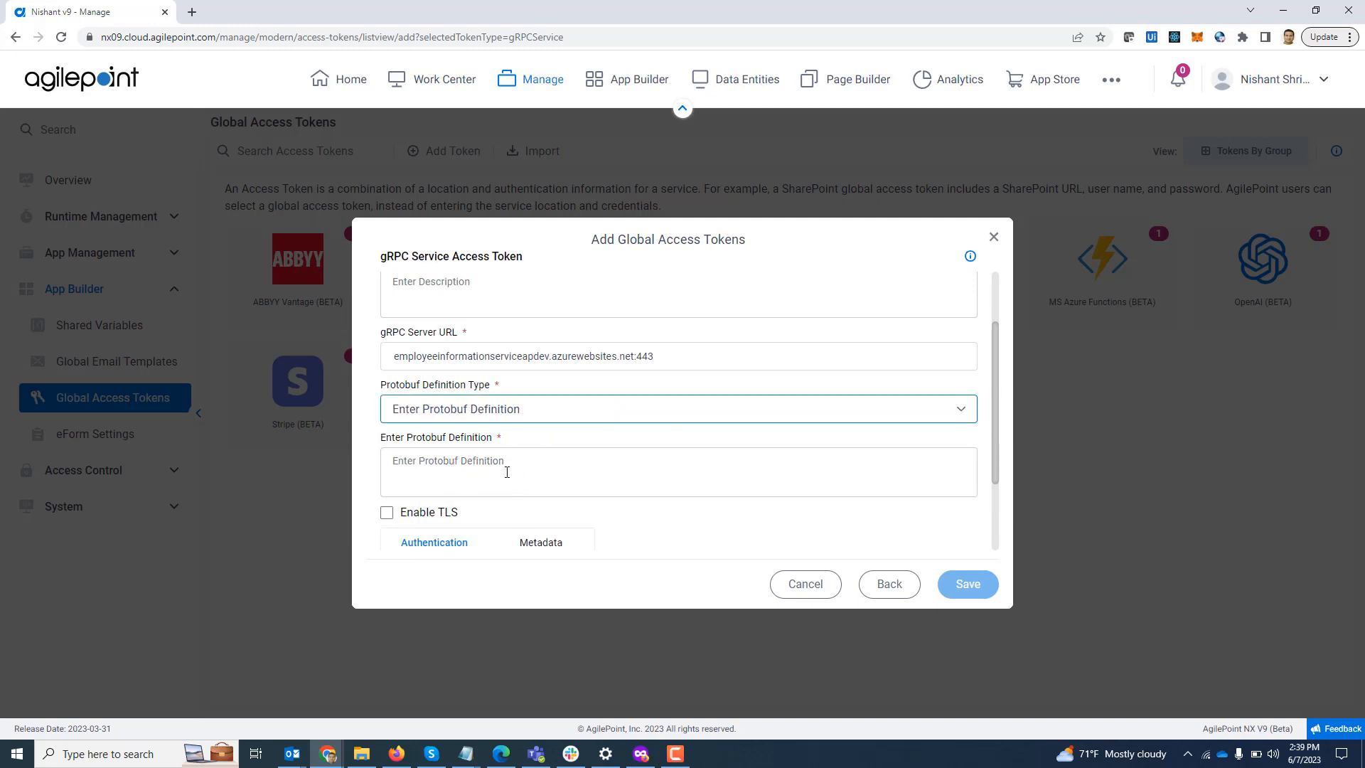
left_click(490, 418)
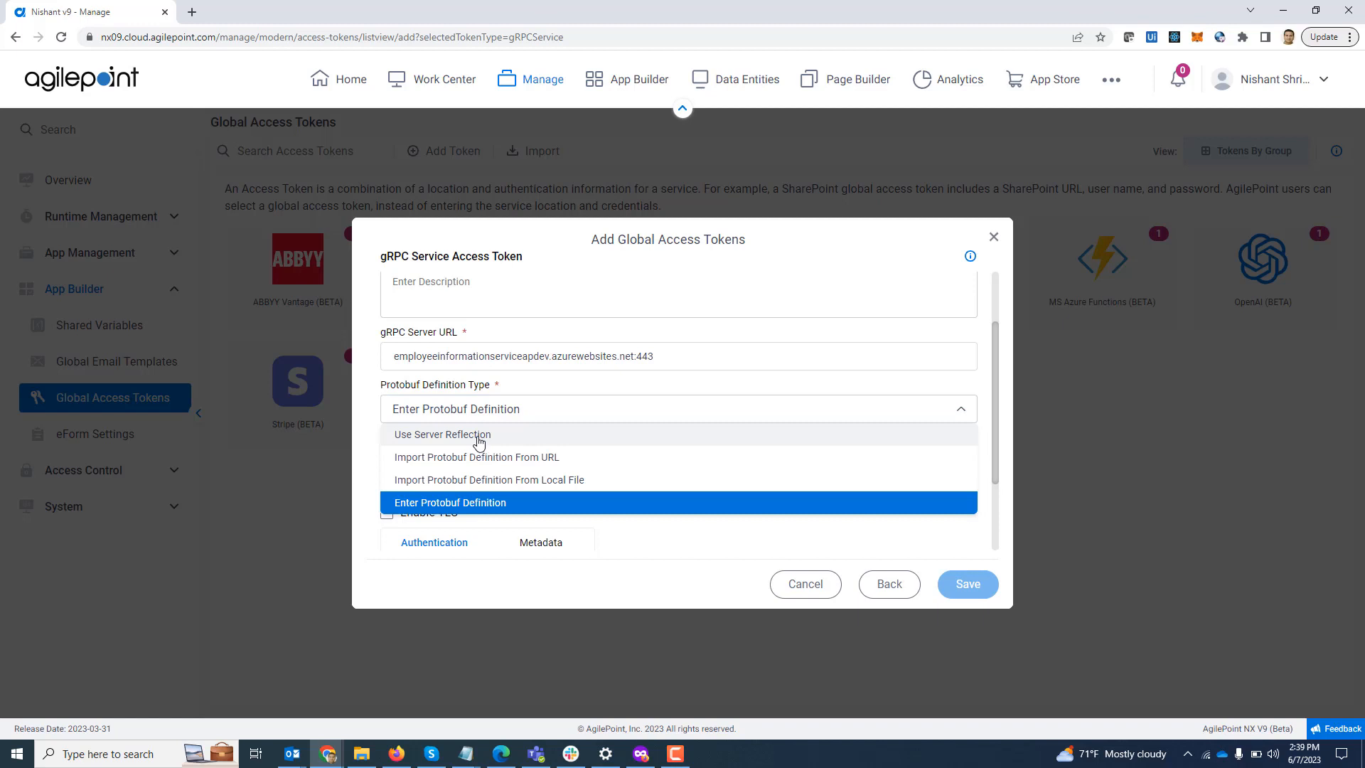
left_click(478, 437)
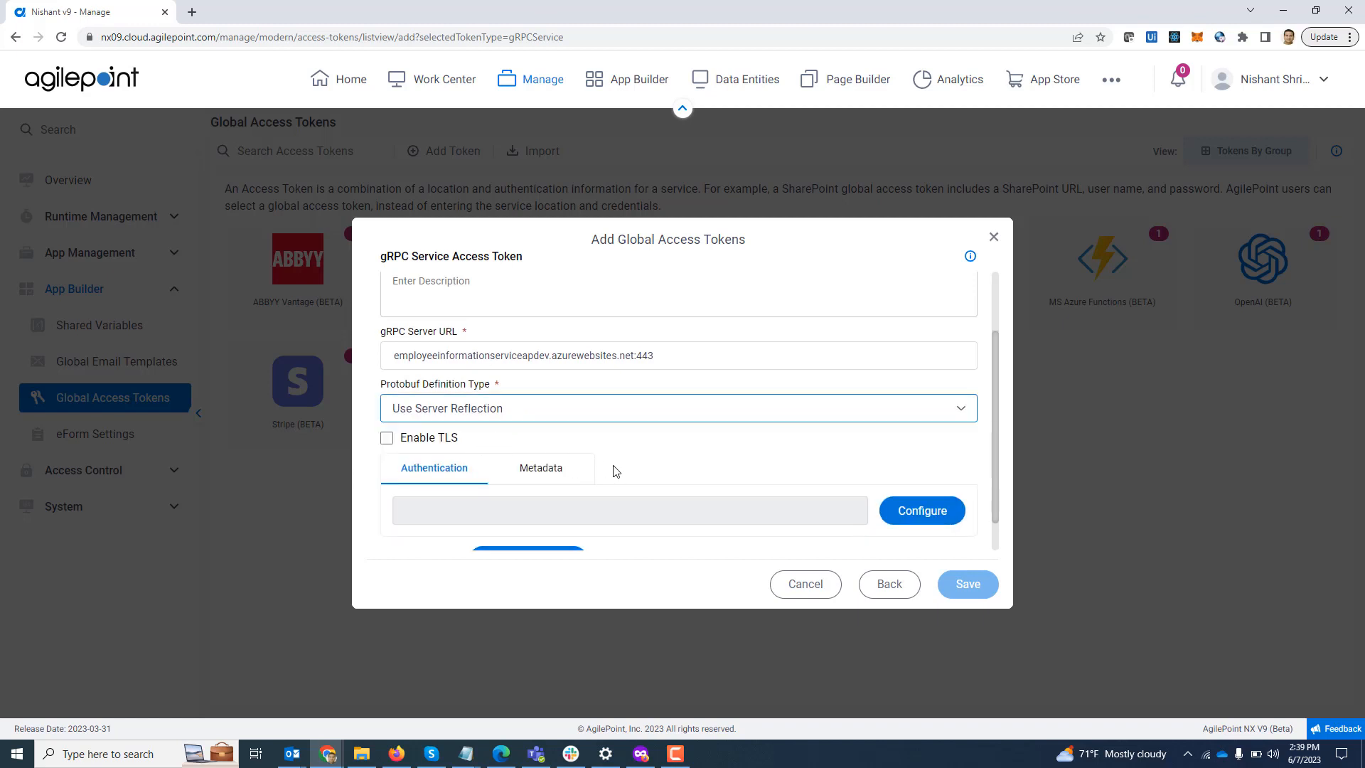
scroll(615, 471, "down", 1)
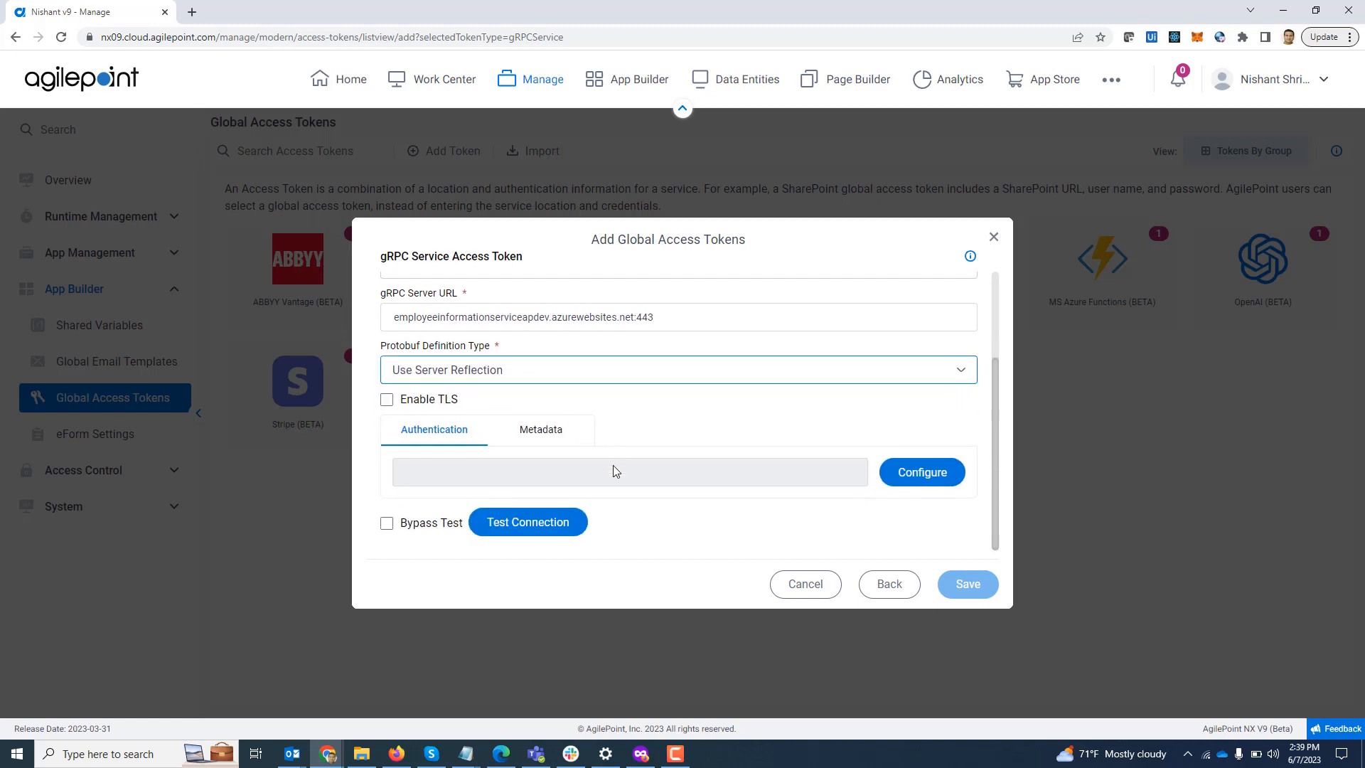
Step: Enable TLS and open the authentication credentials, browsing the OAuth2 token types without choosing one
left_click(386, 400)
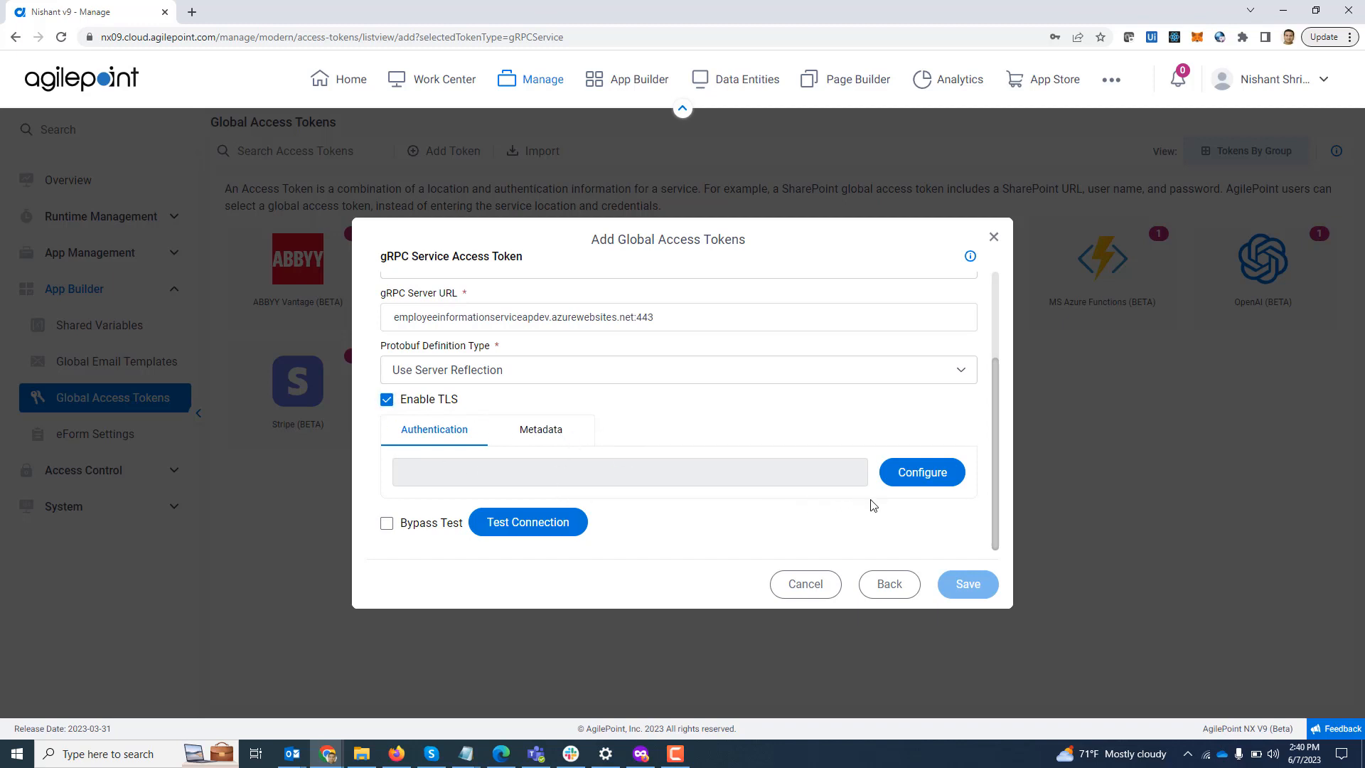
left_click(920, 481)
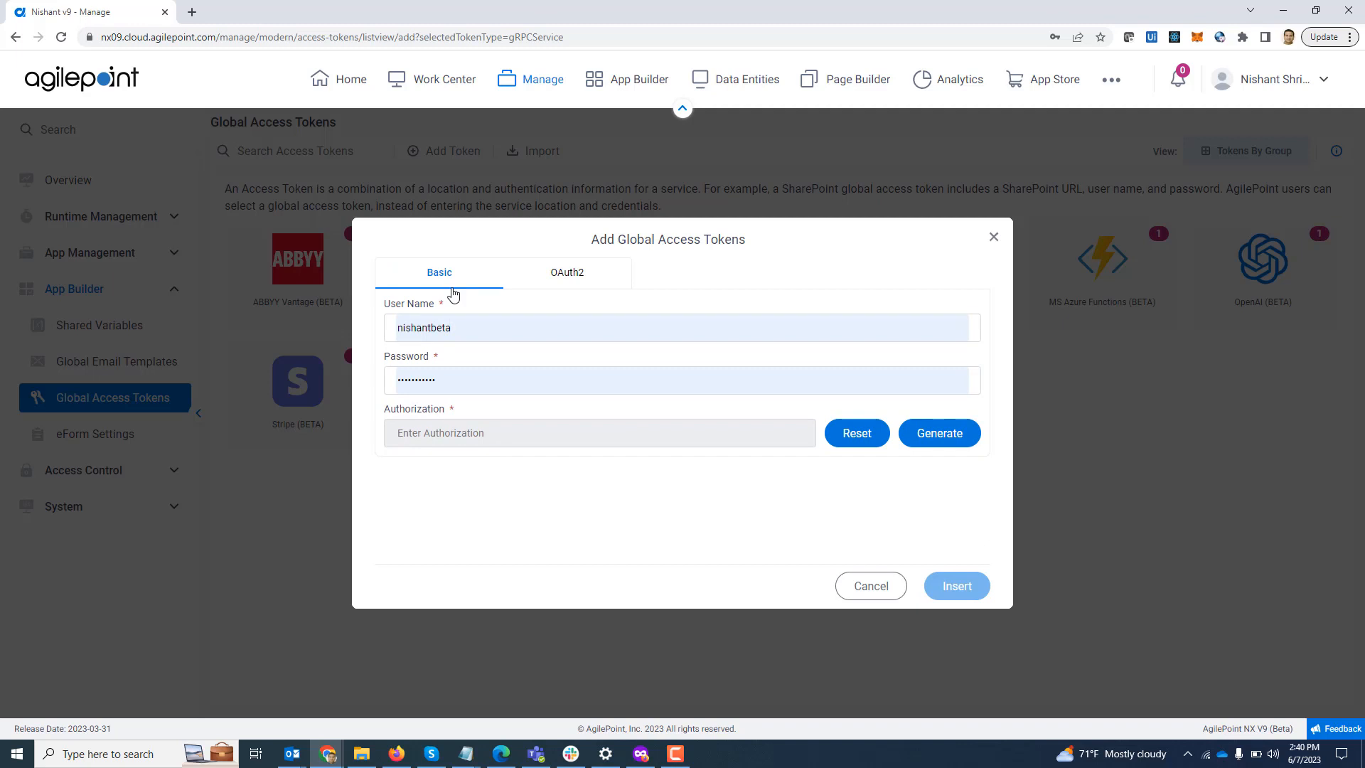
left_click(562, 283)
left_click(619, 353)
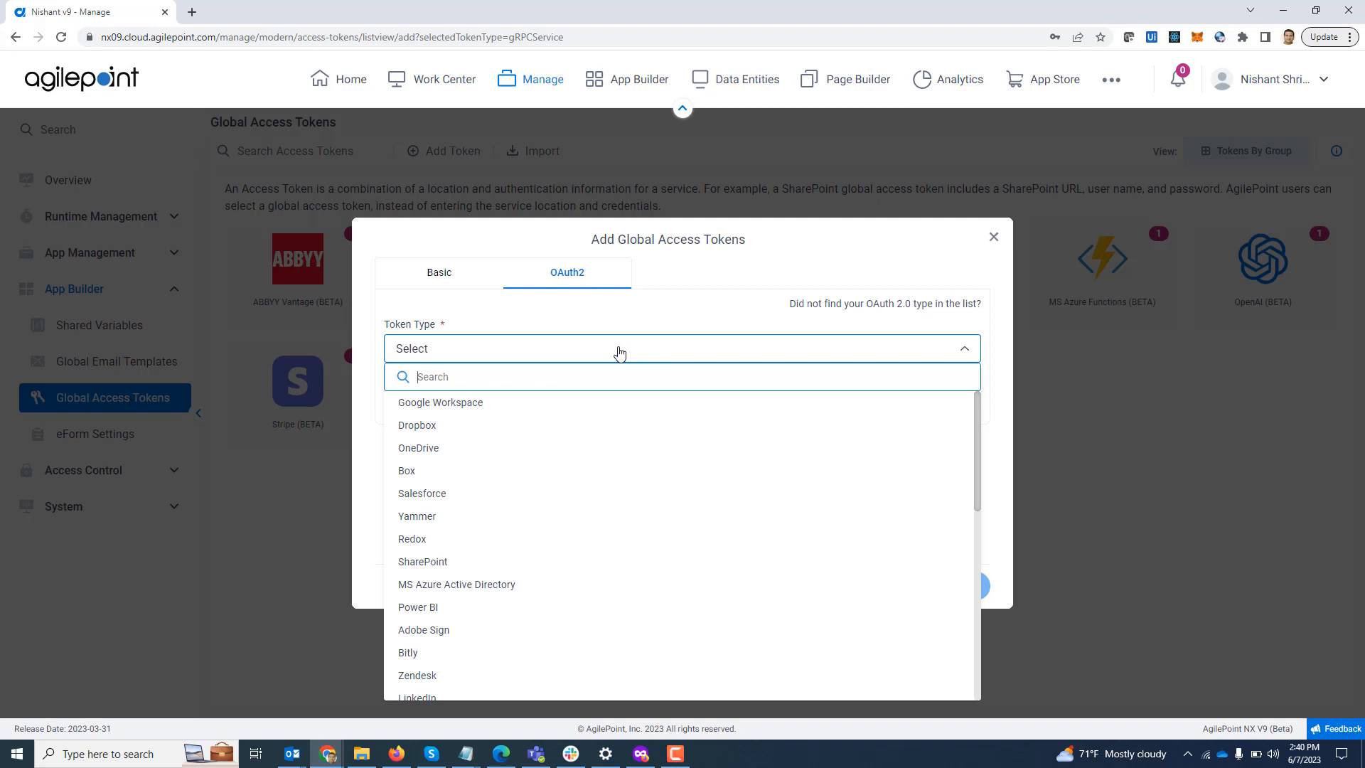
scroll(650, 510, "down", 3)
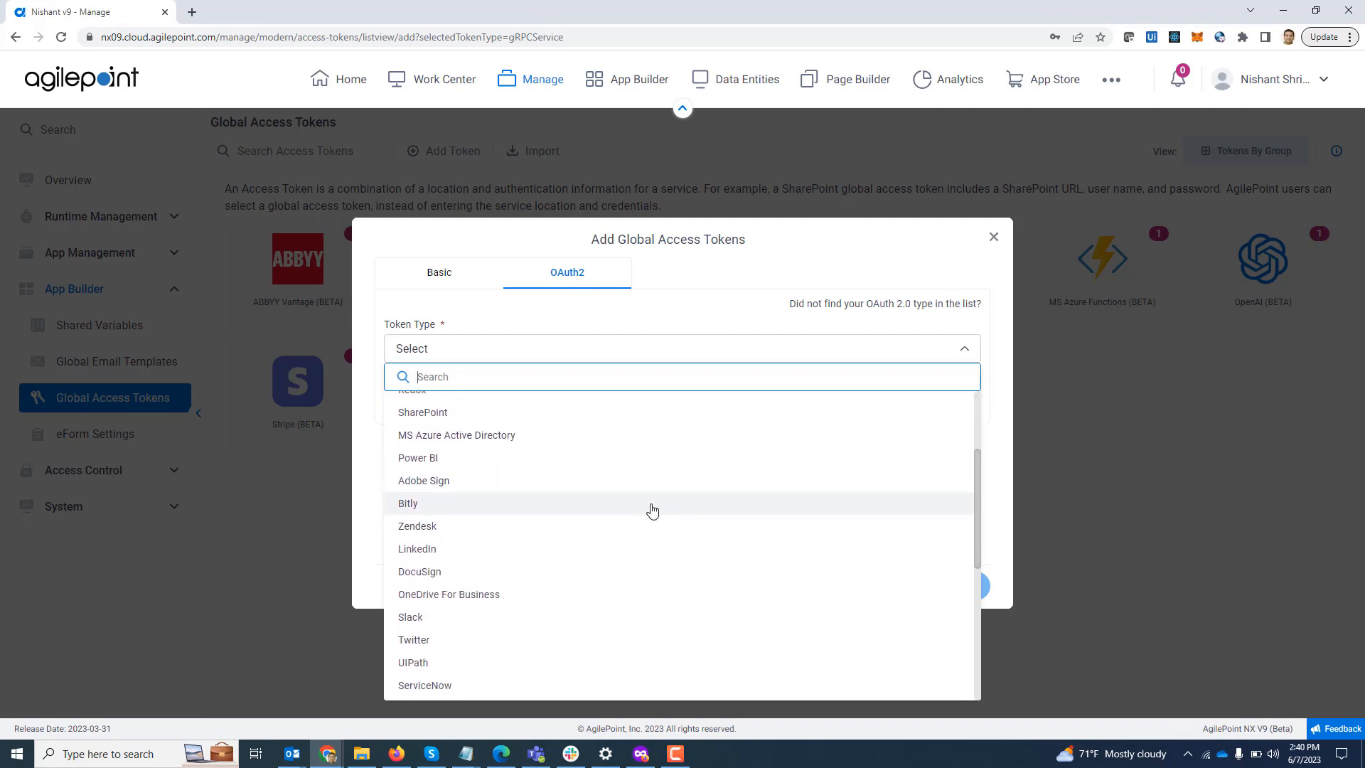
scroll(651, 510, "down", 4)
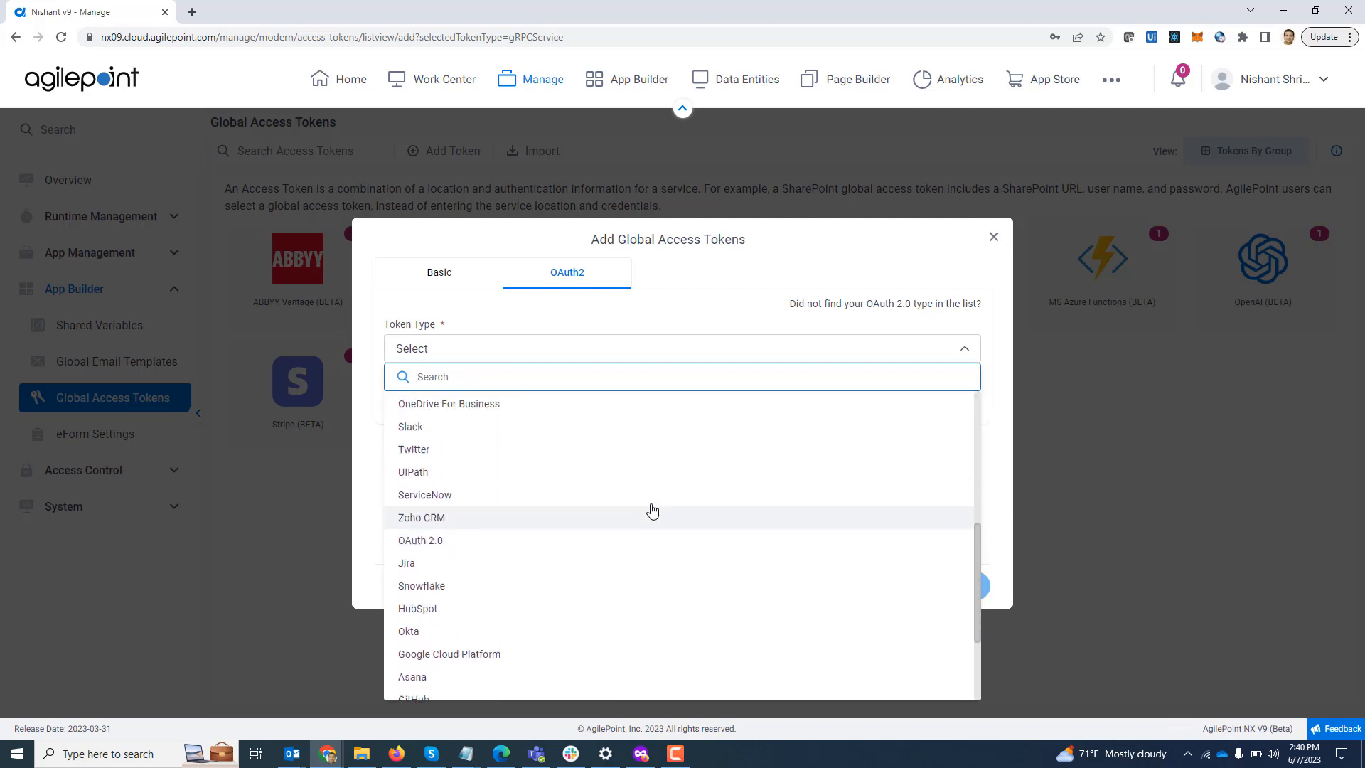
scroll(651, 509, "up", 5)
left_click(546, 309)
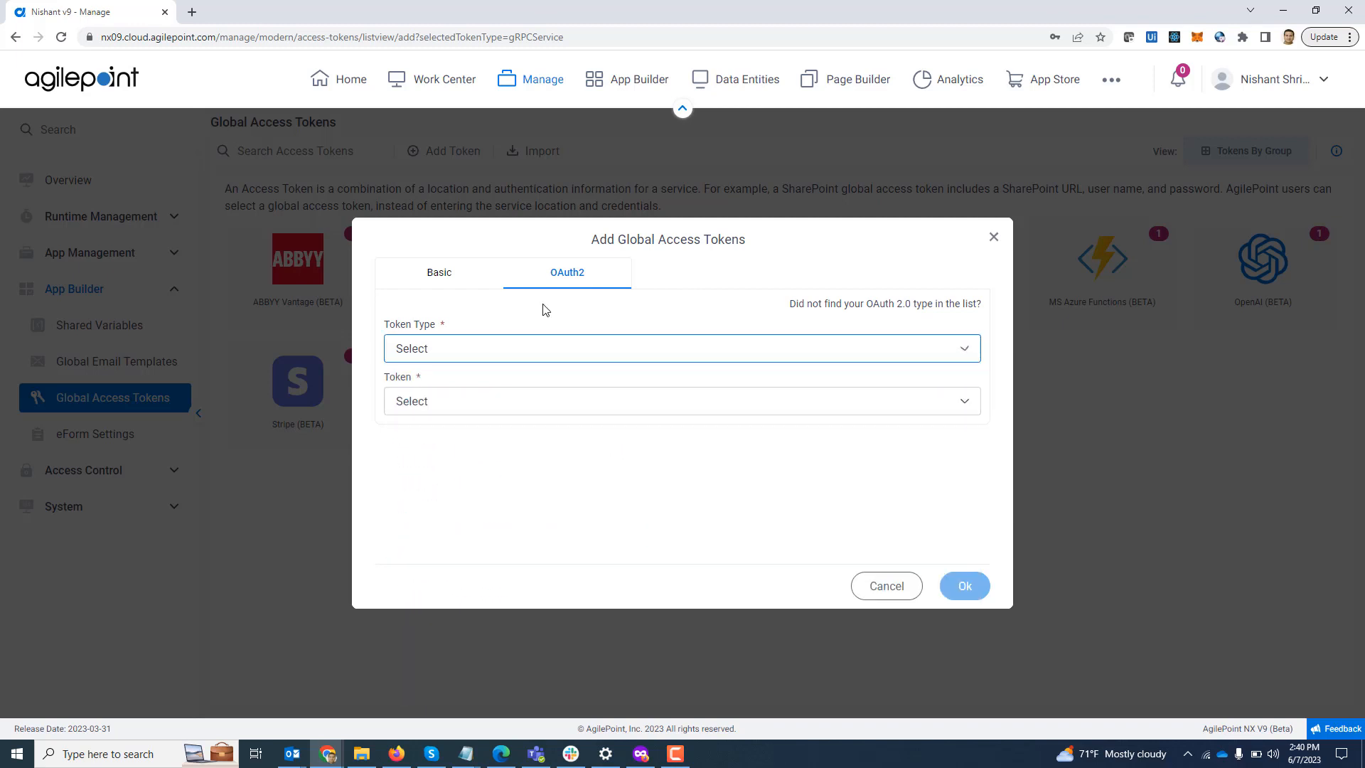
Step: Use Basic authentication with user name 'admin', generate the authorization and insert it
left_click(437, 274)
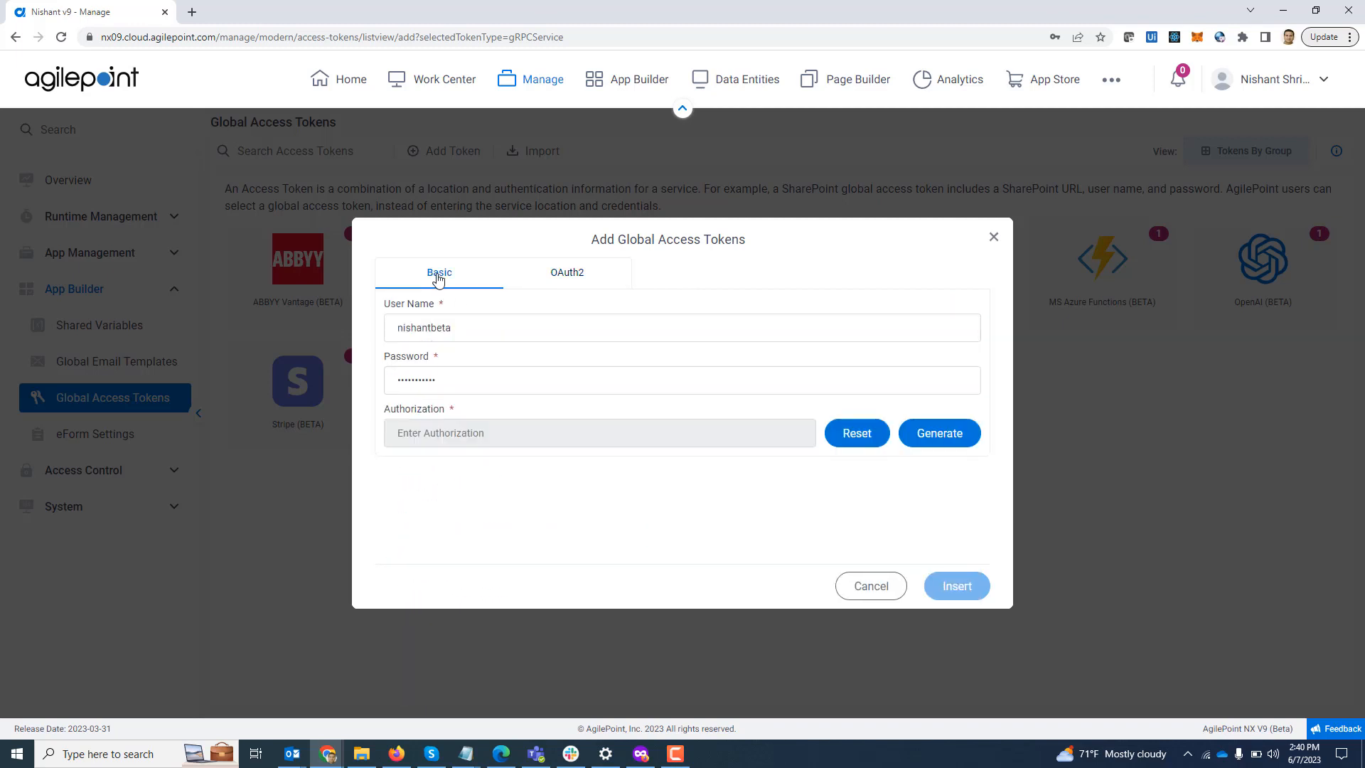
double_click(475, 323)
type("adm")
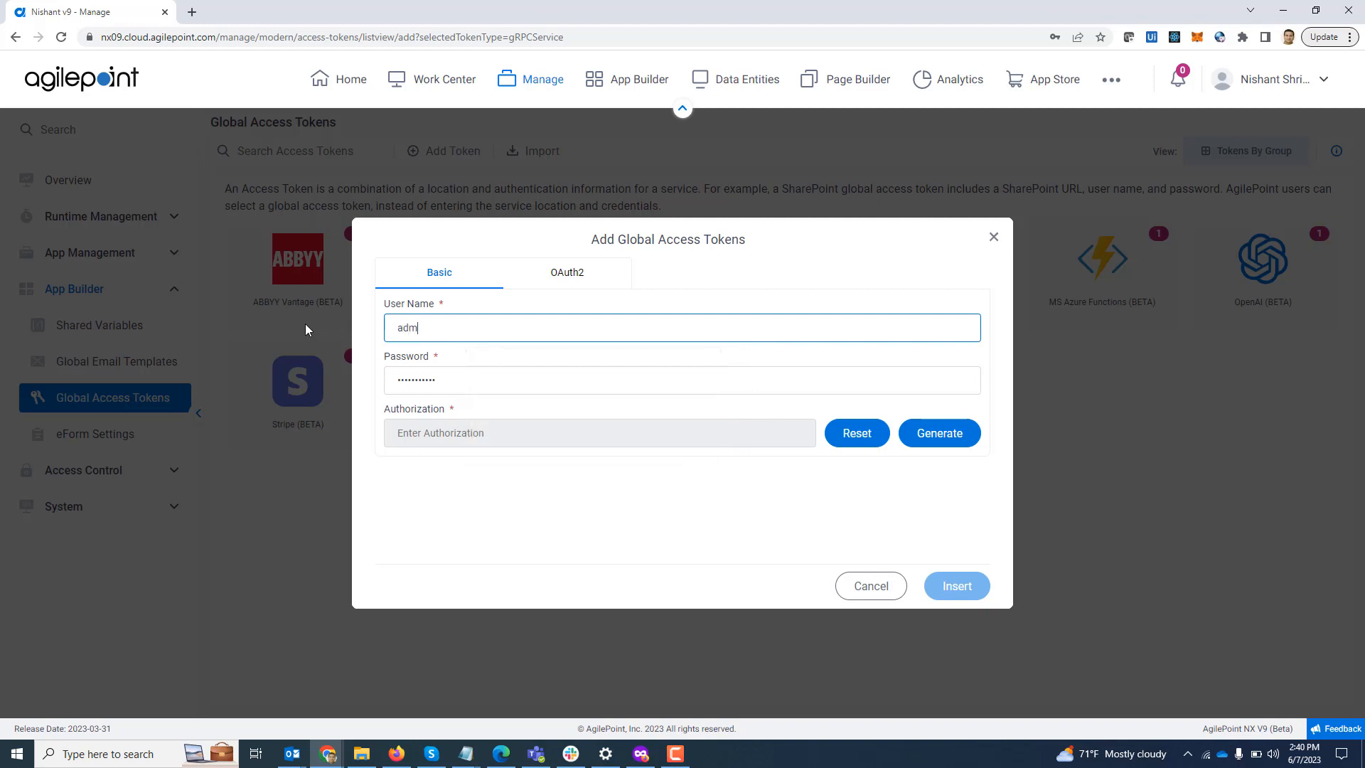
type("in")
left_click(699, 561)
left_click(929, 444)
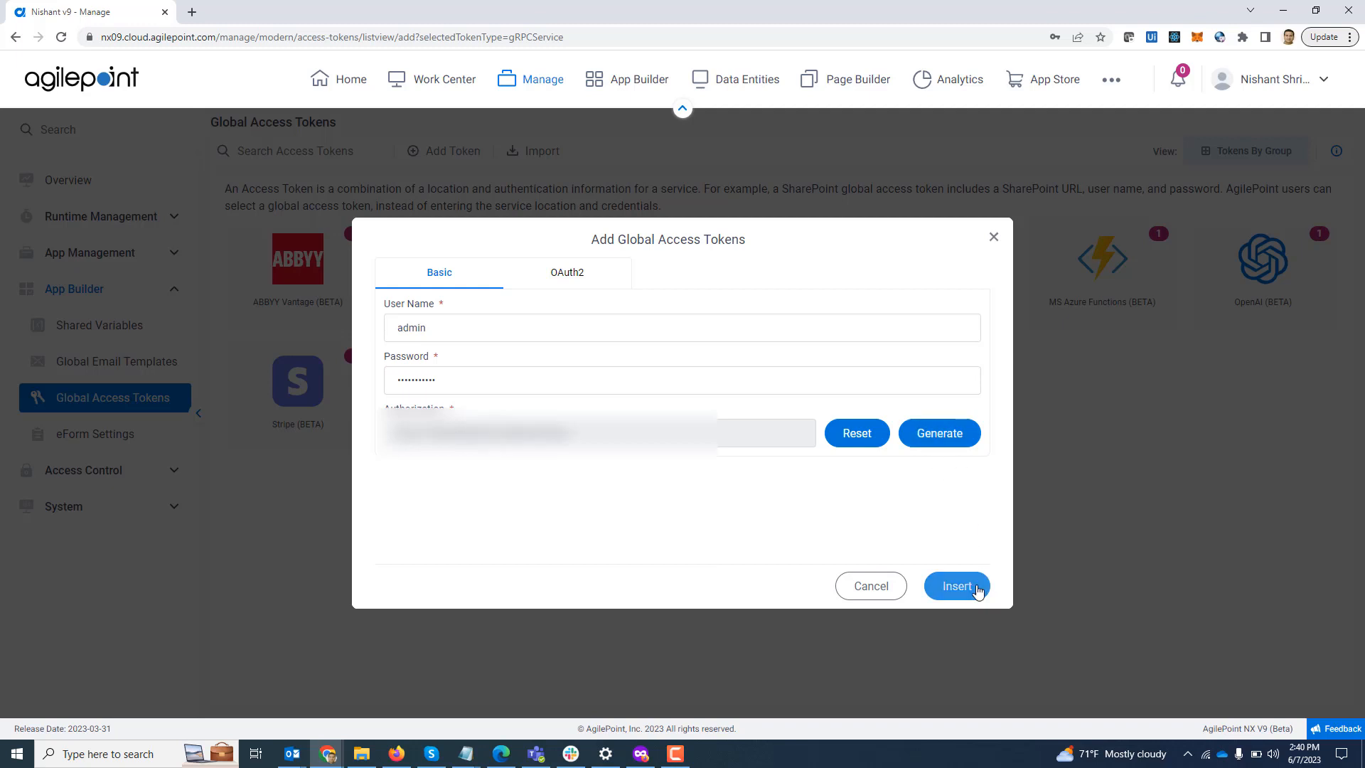
left_click(971, 587)
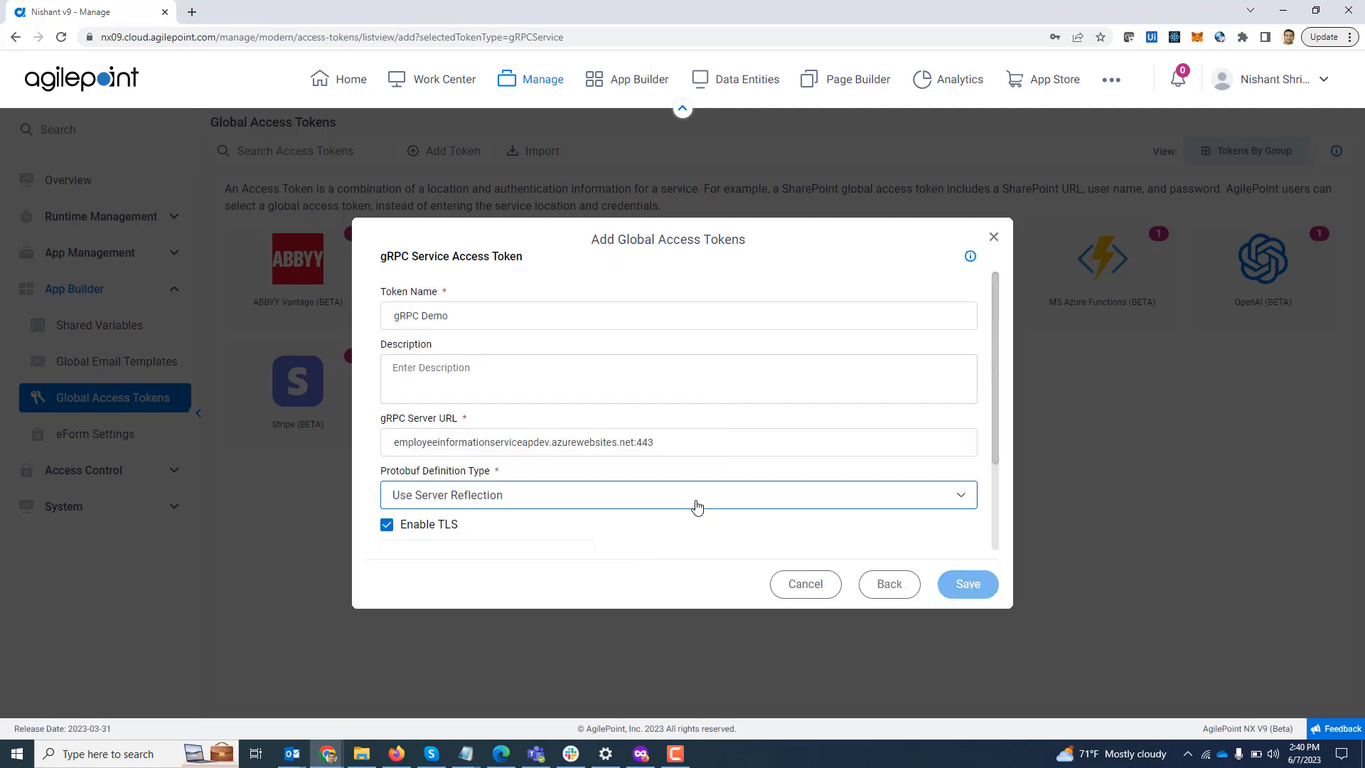
Step: Confirm the gRPC token connects successfully, close the token dialog and go to App Builder
scroll(694, 507, "down", 2)
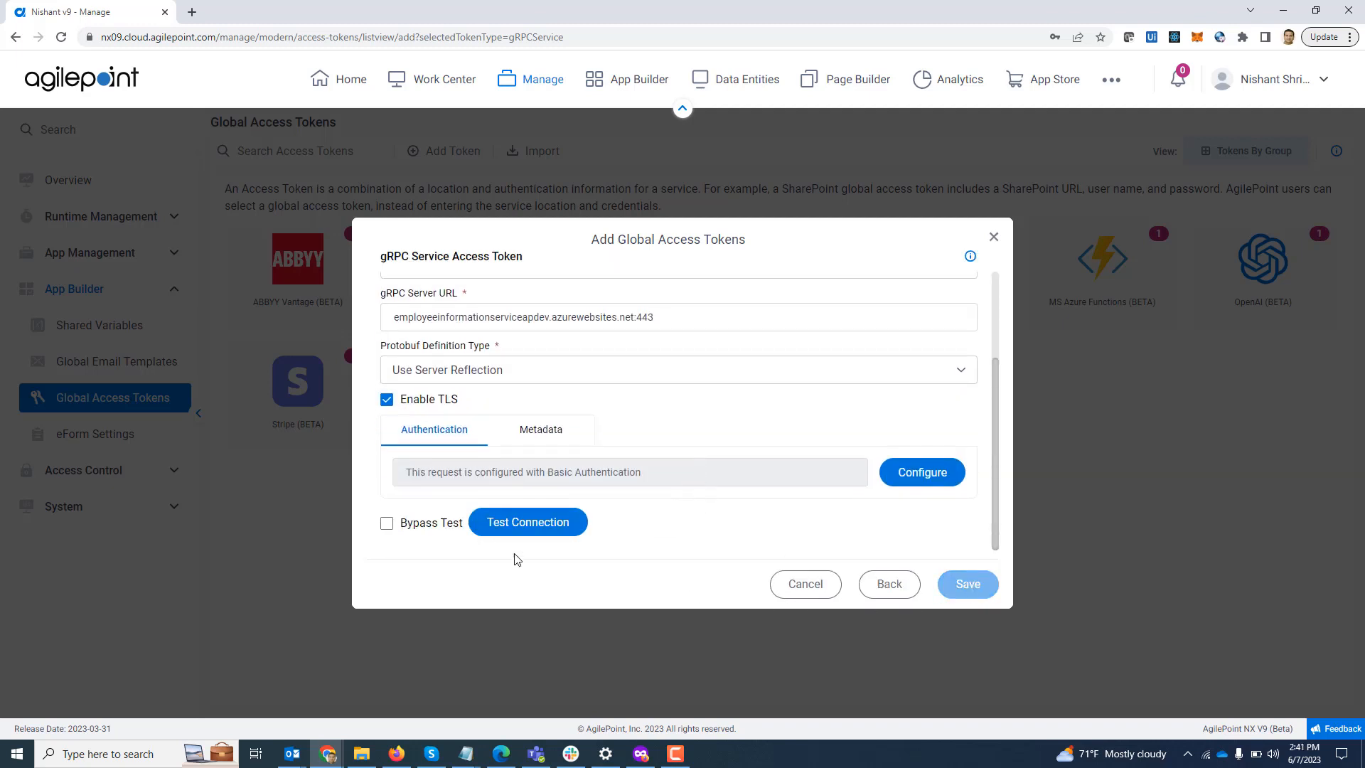
left_click(522, 528)
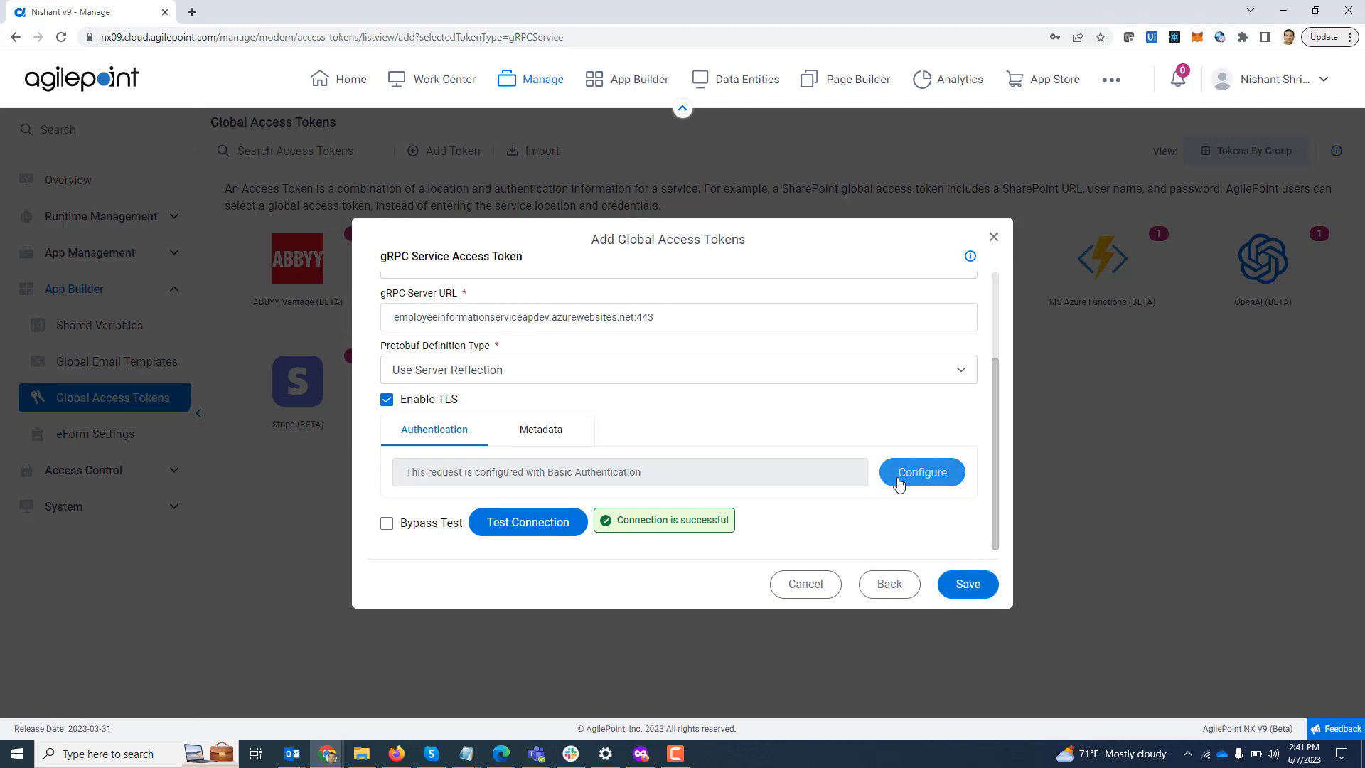
left_click(994, 240)
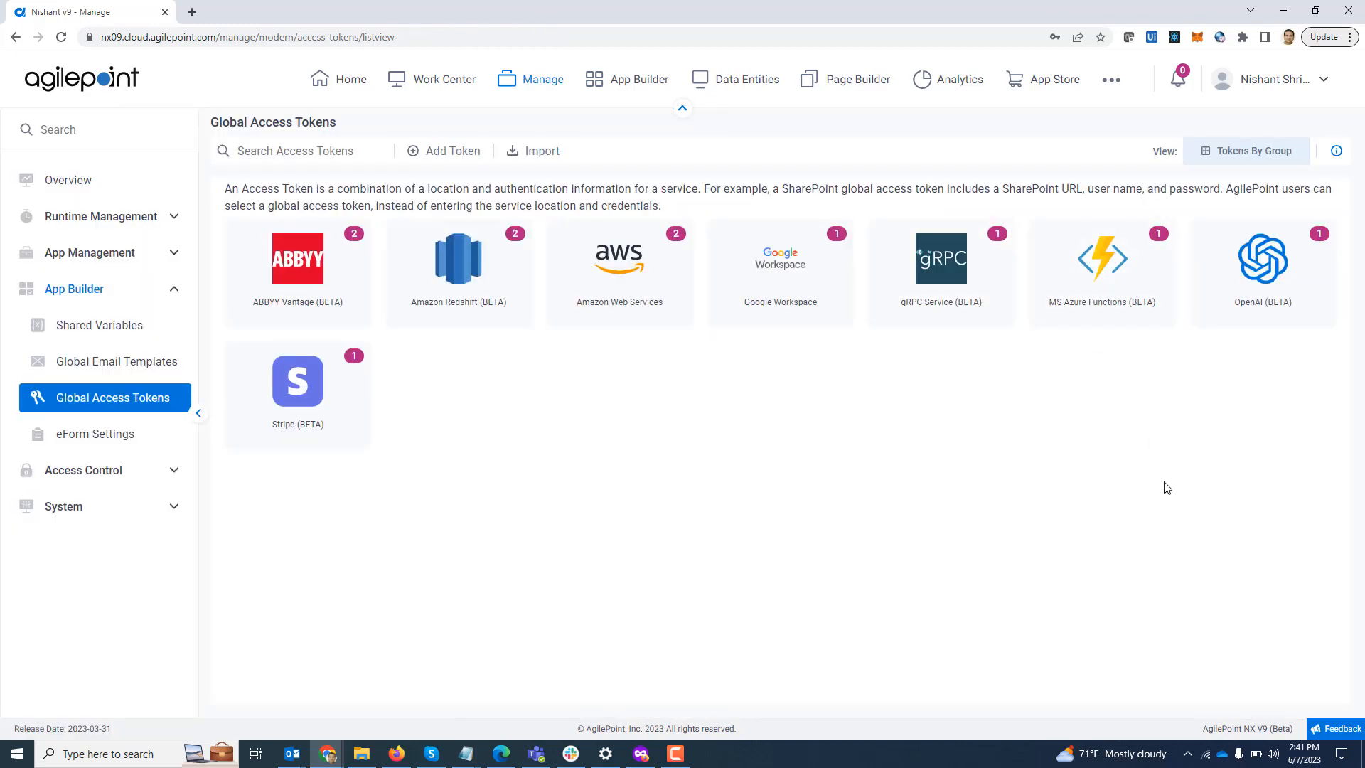
left_click(637, 86)
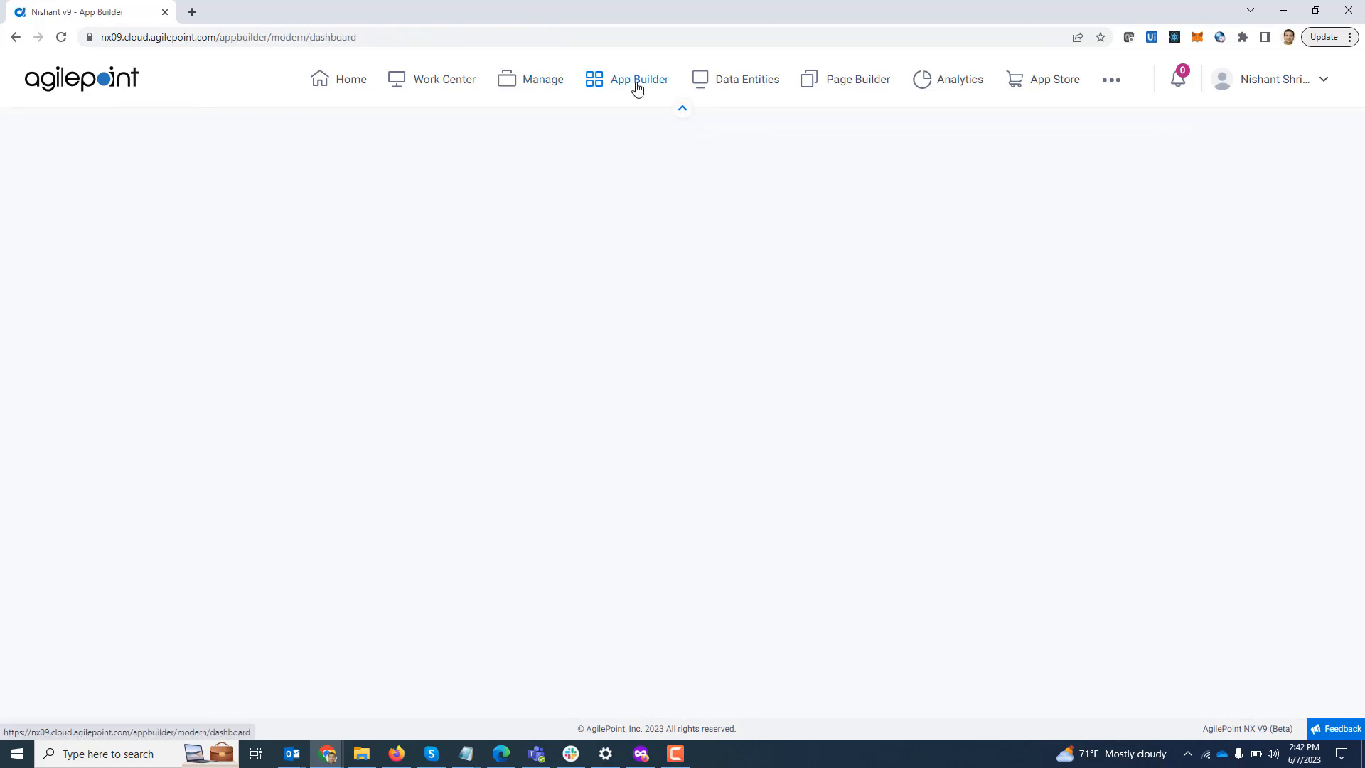
Step: Open the gRPC_V9_Demo process model from Recent Apps and show the Web Services activities
left_click(499, 471)
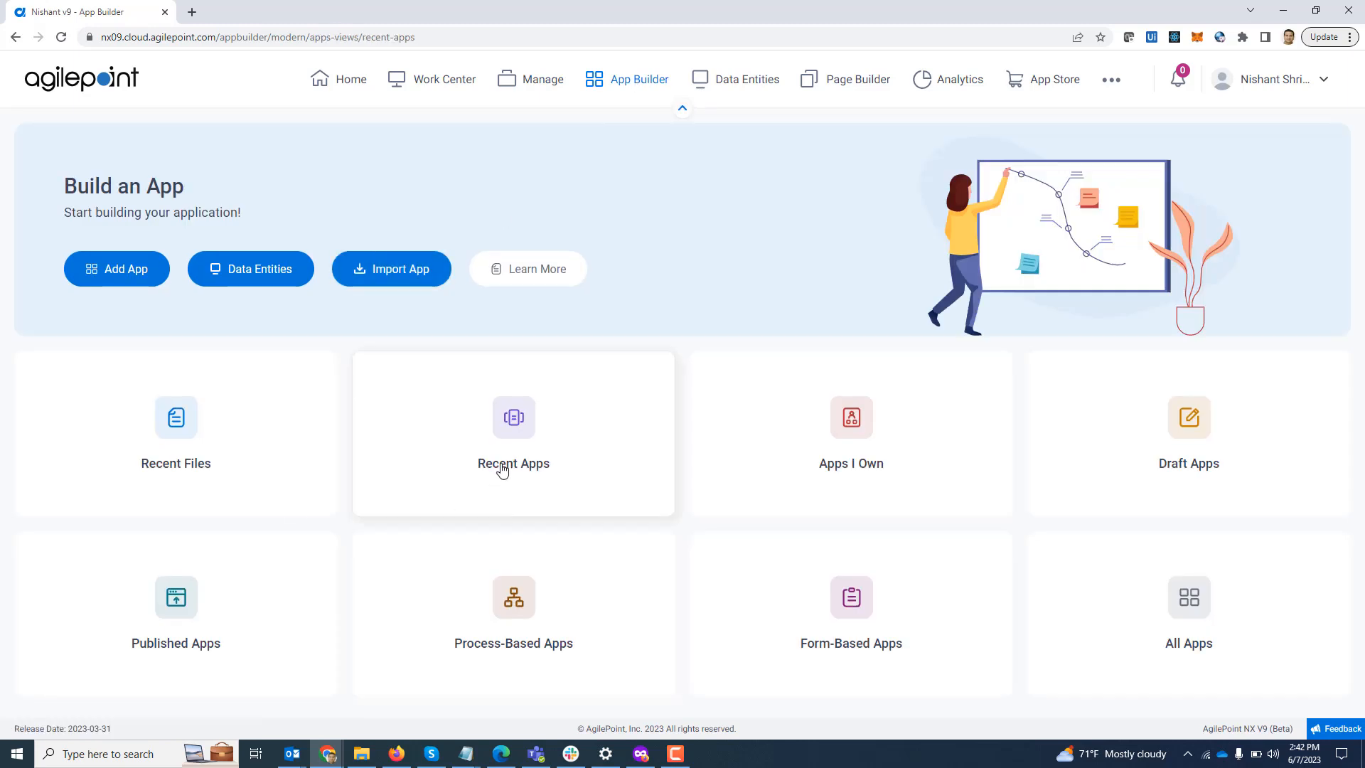
scroll(542, 469, "down", 2)
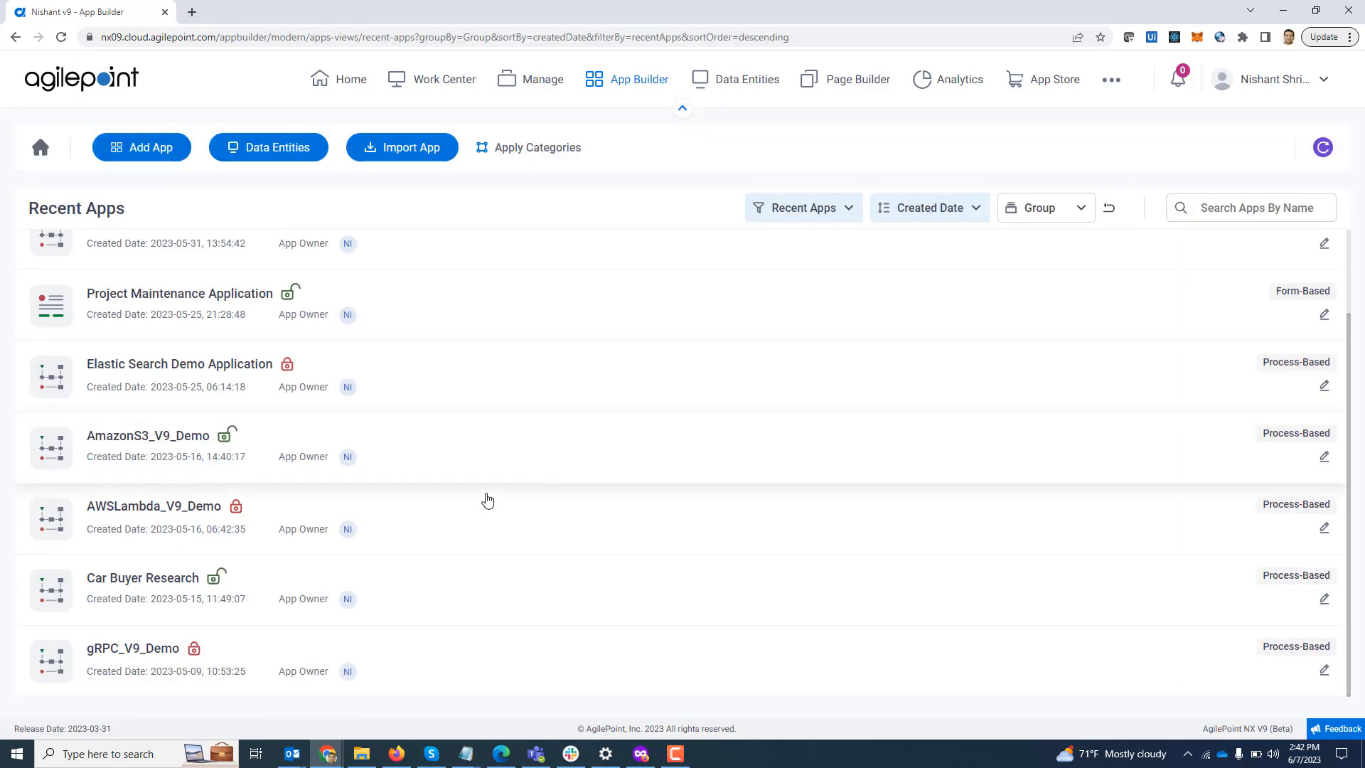
left_click(127, 653)
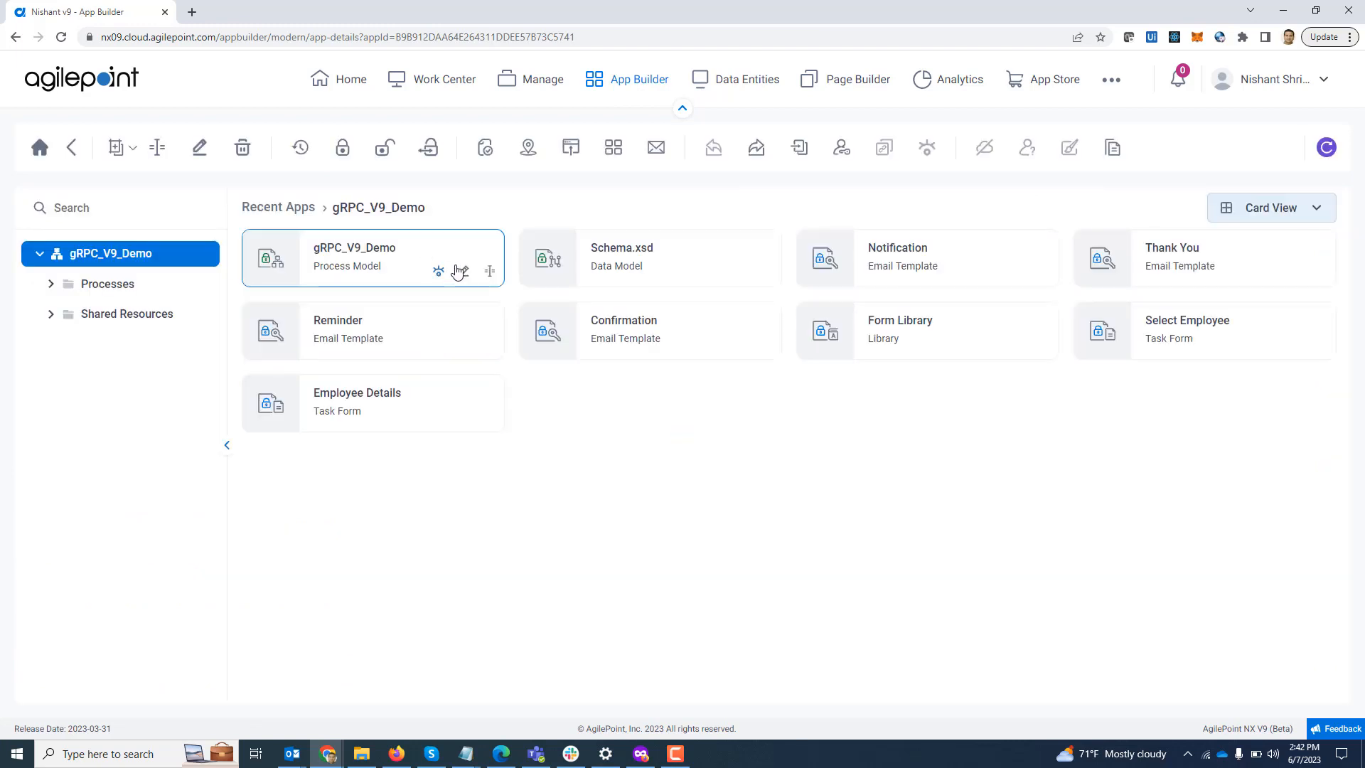
left_click(463, 268)
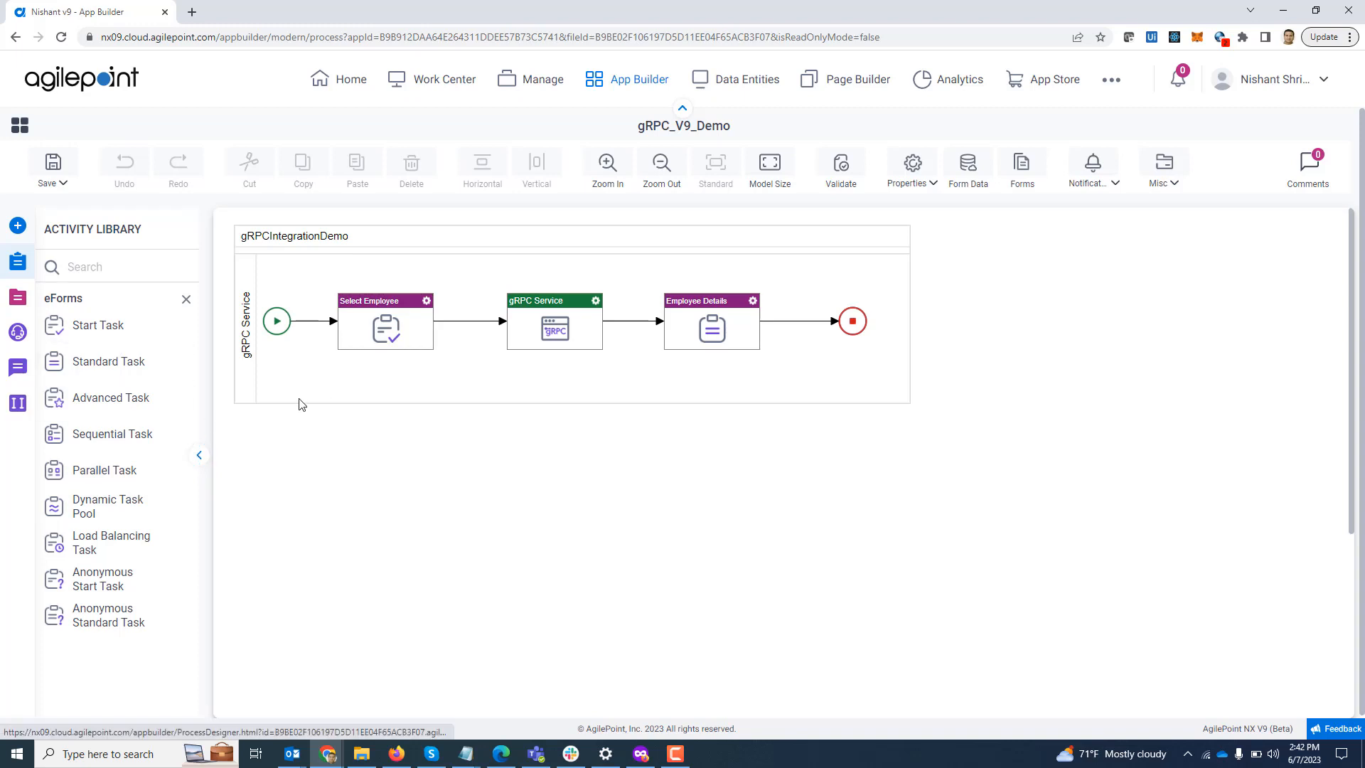
left_click(15, 340)
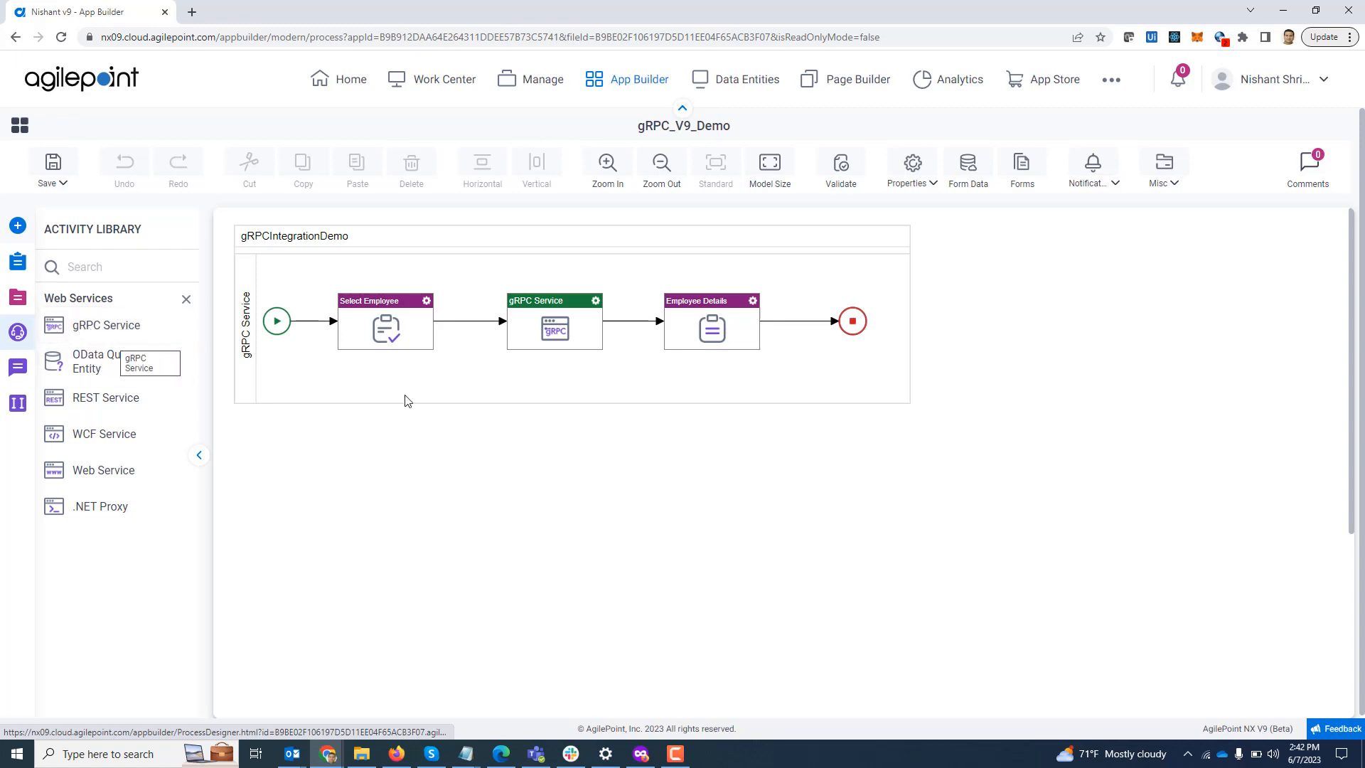
Step: Configure the gRPC Service activity with gRPC_V9_Demo_Token, Employee.EmployeeDatabase and GetEmployeeDetails
double_click(551, 325)
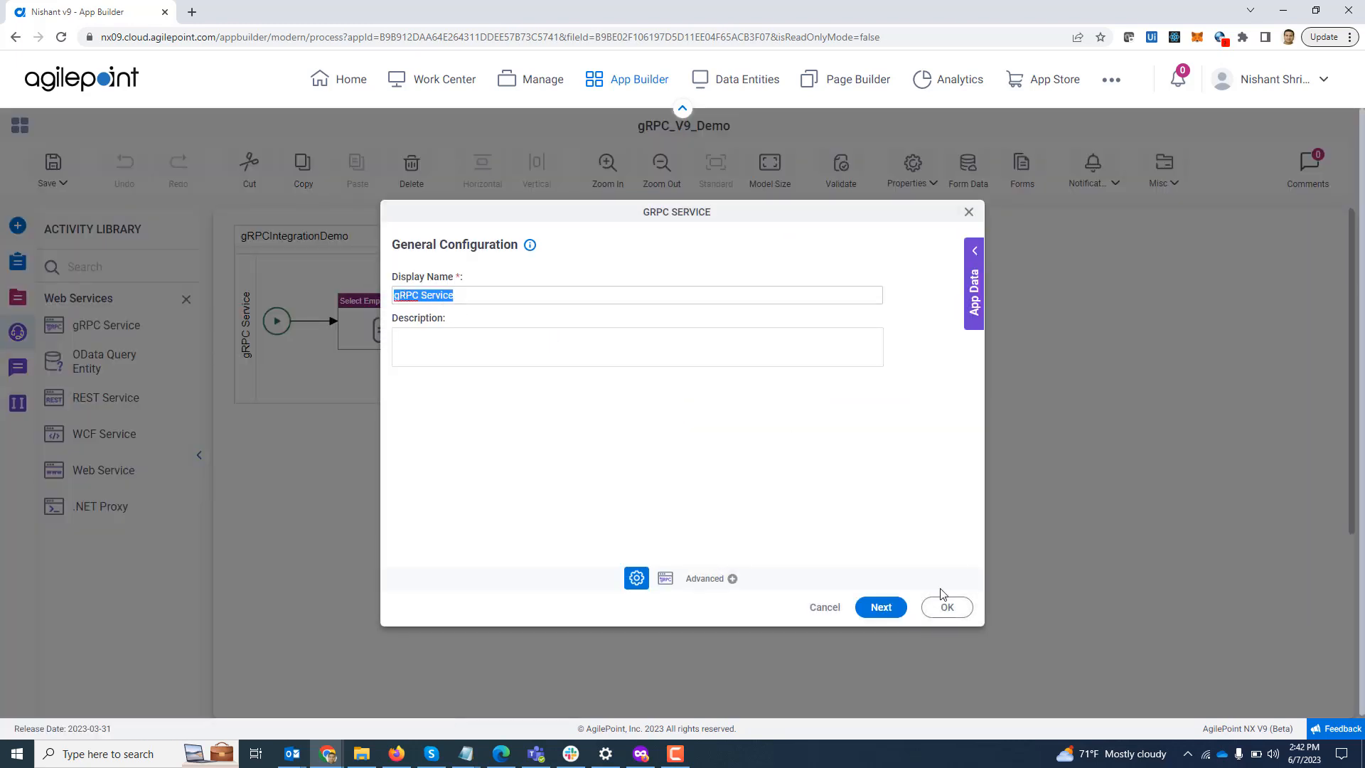
left_click(892, 610)
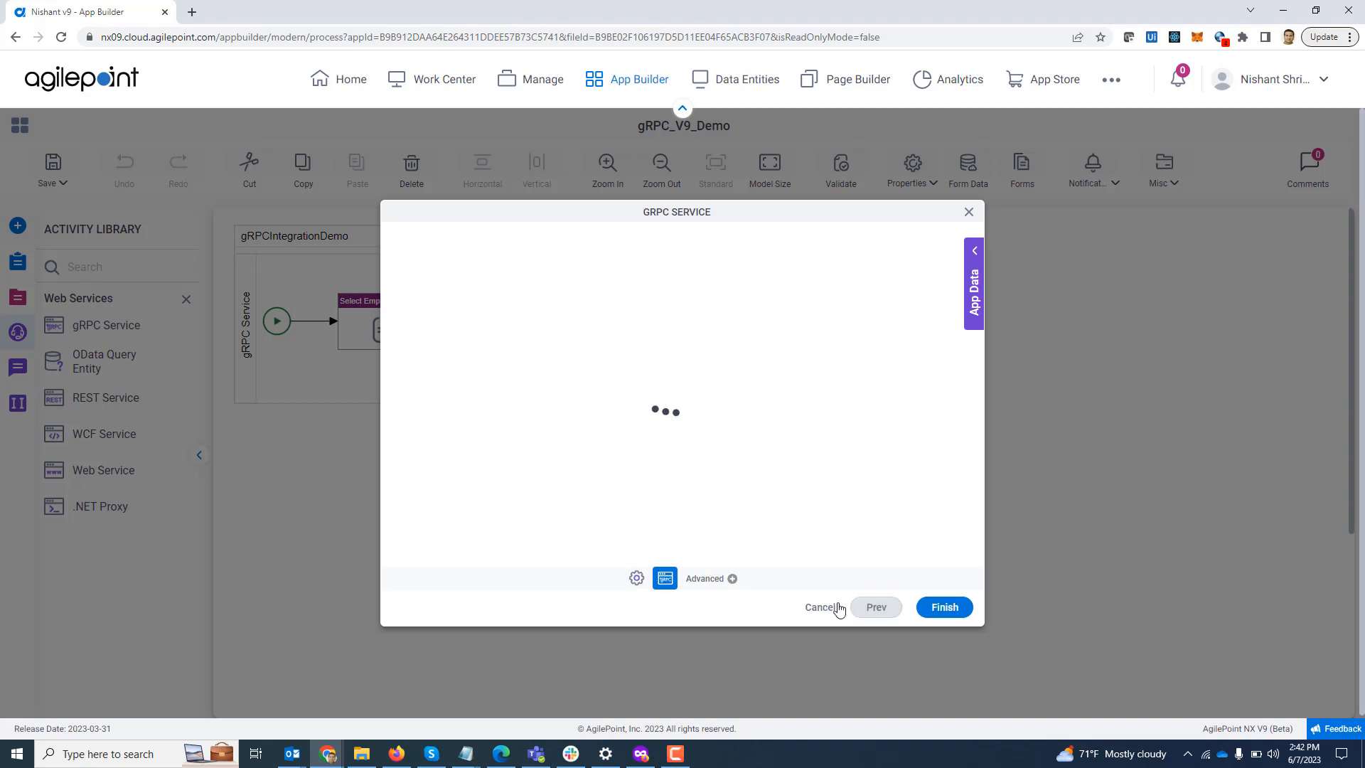
left_click(861, 292)
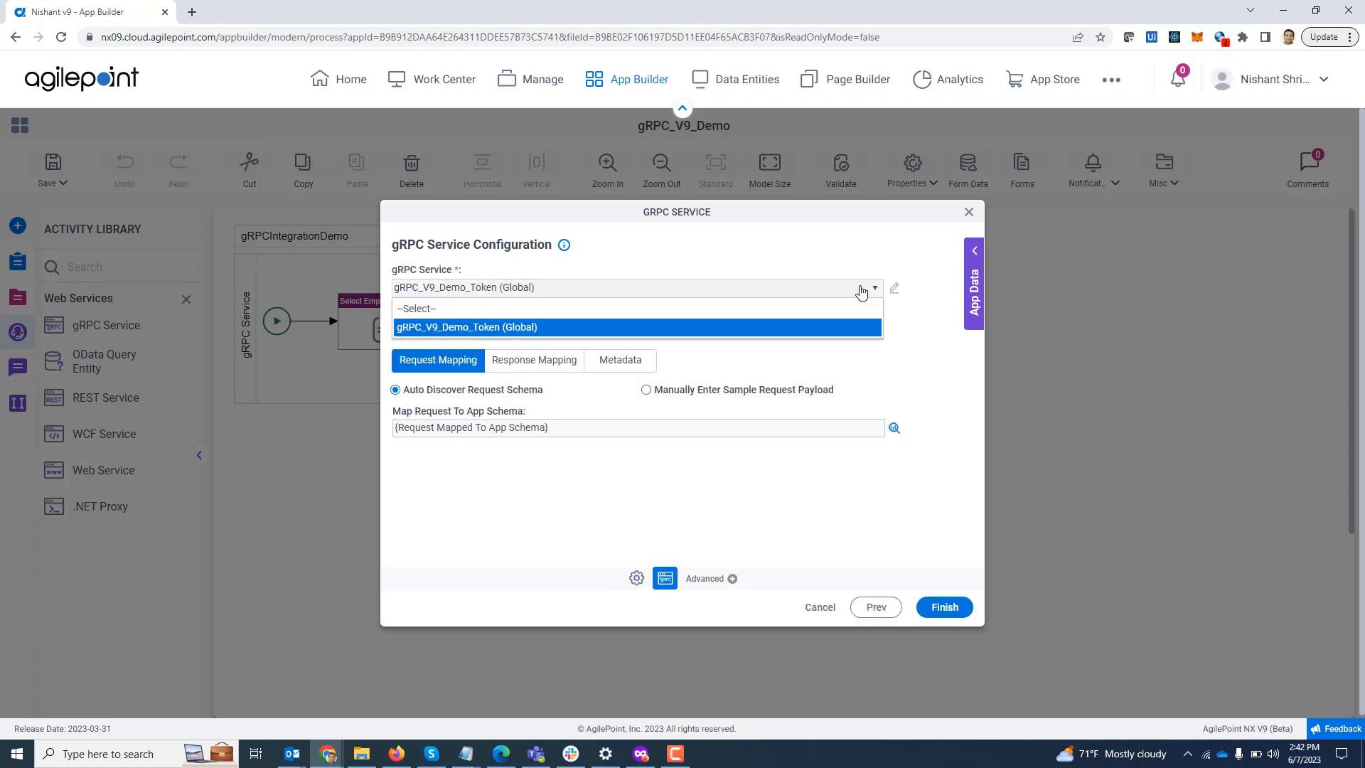
left_click(862, 290)
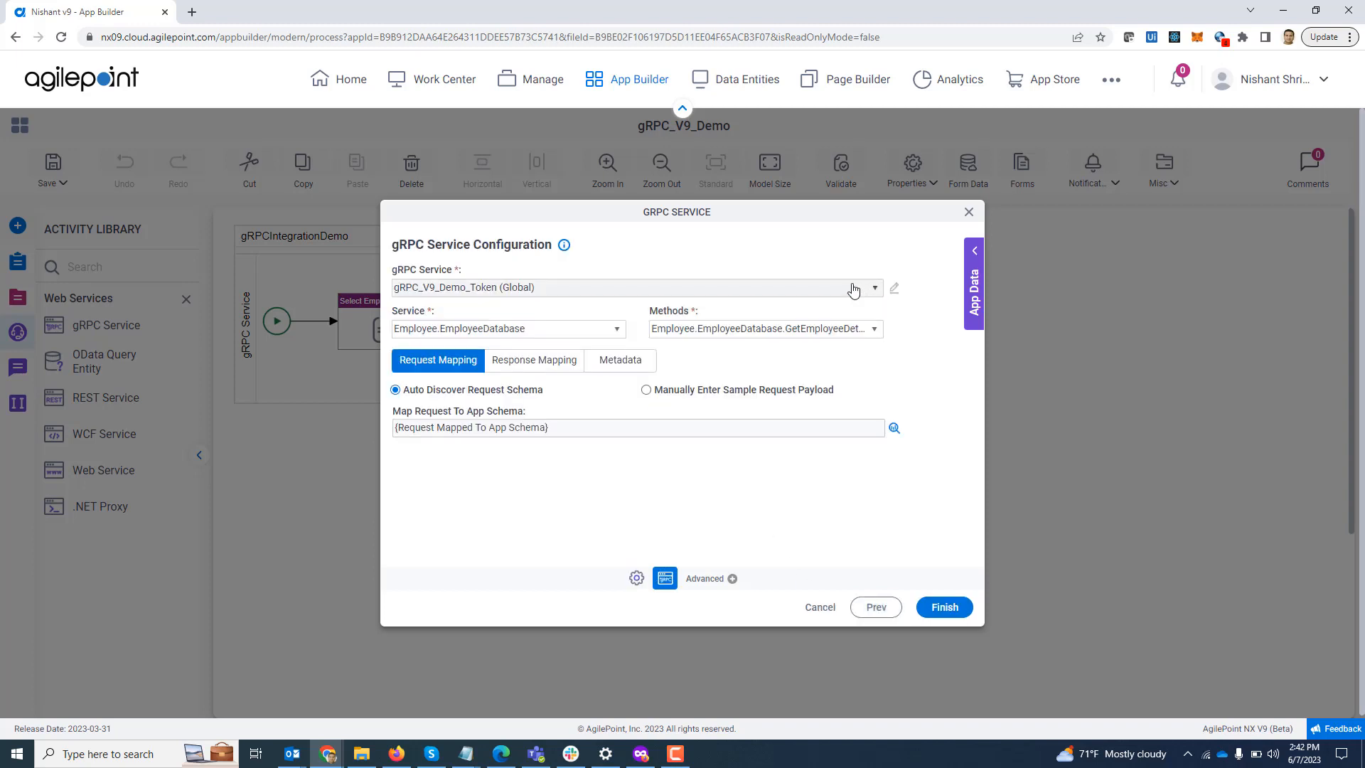
left_click(617, 332)
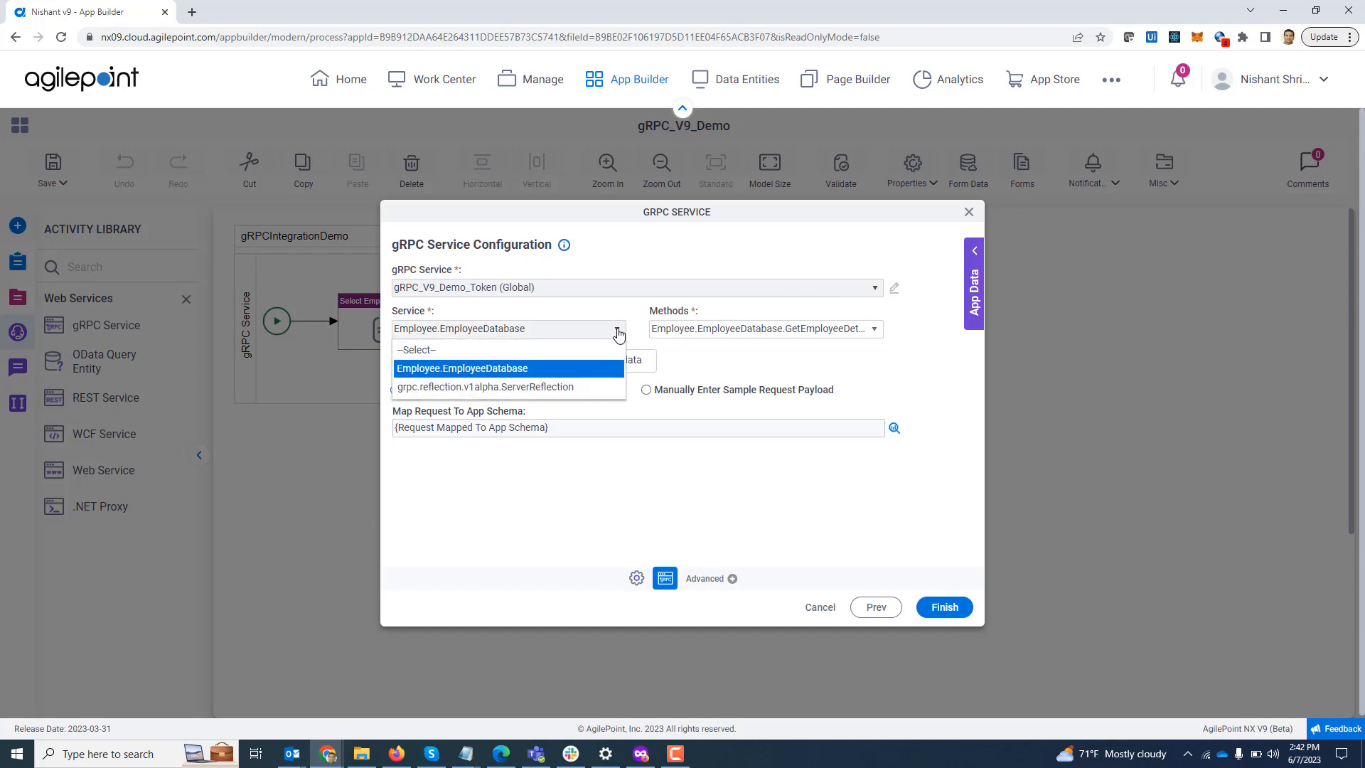
left_click(617, 332)
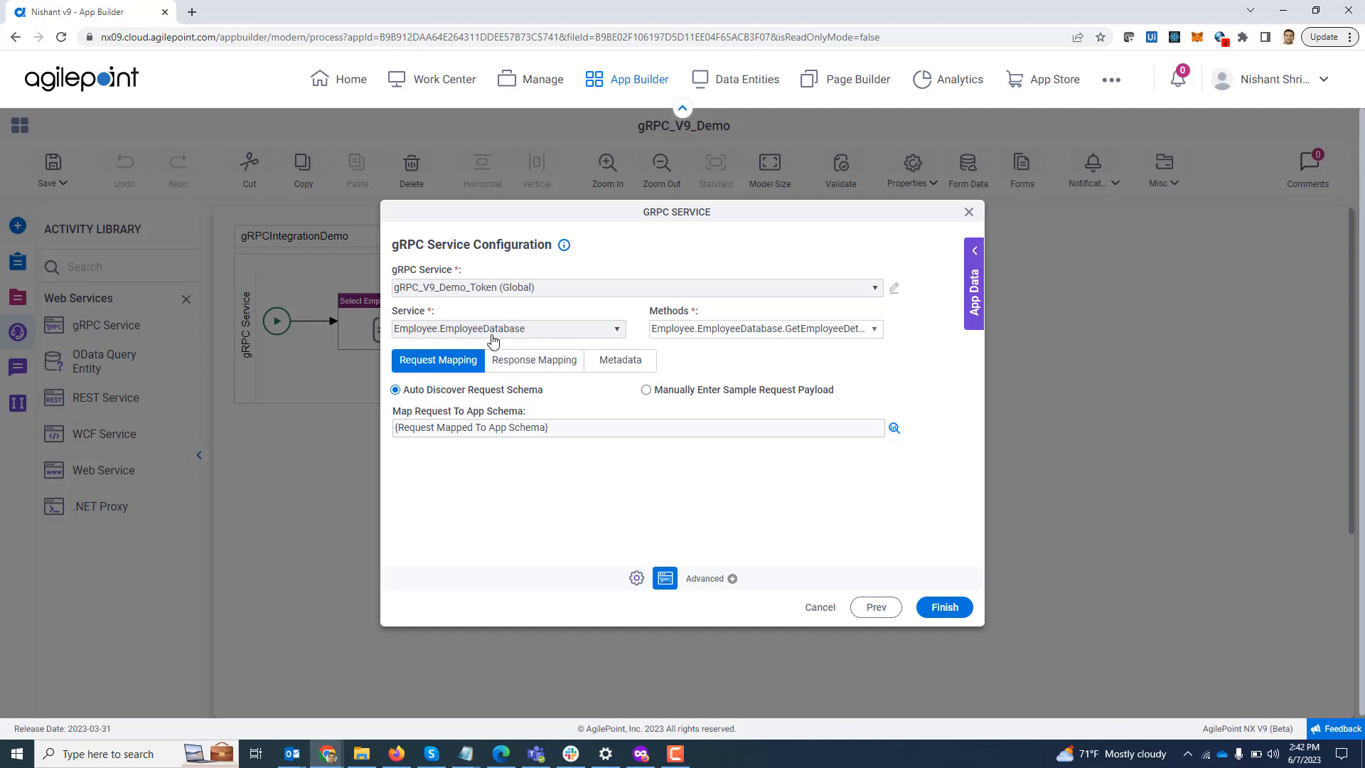
left_click(752, 334)
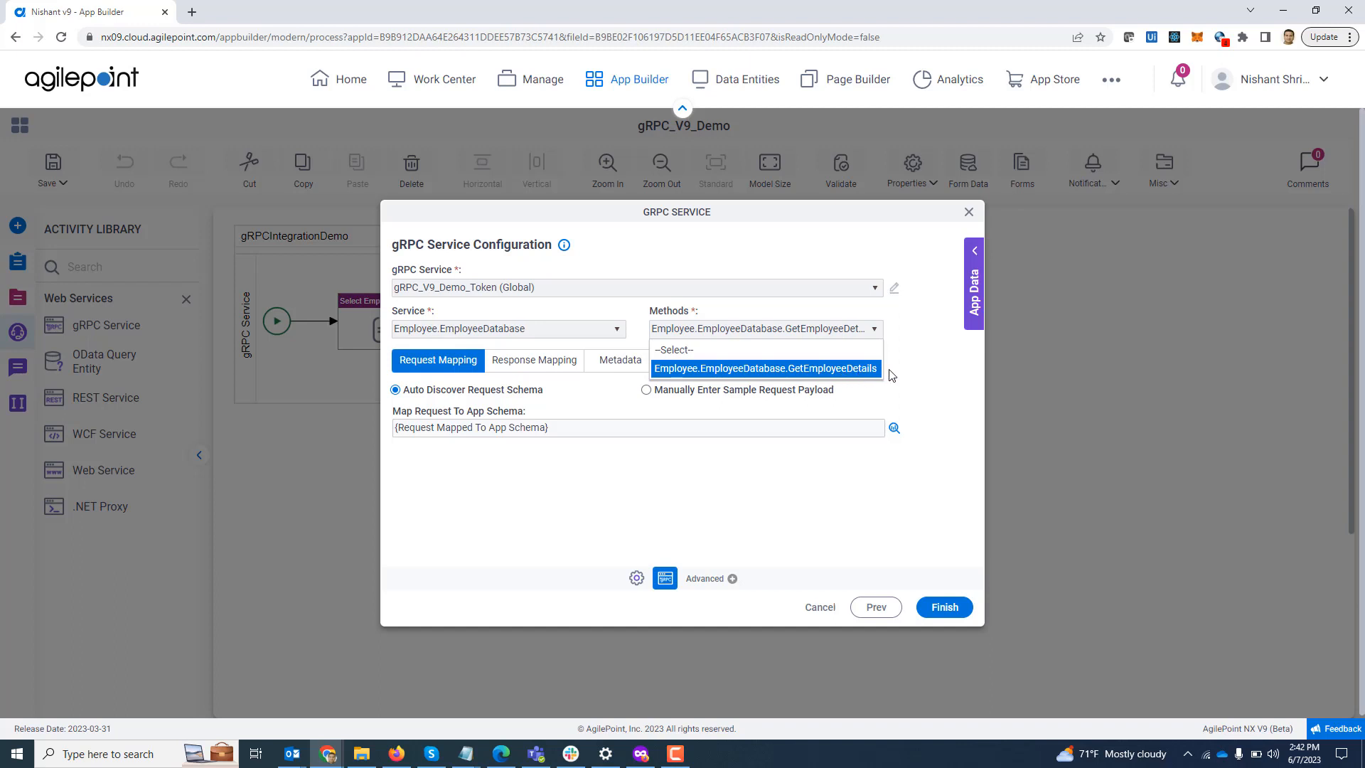
left_click(908, 374)
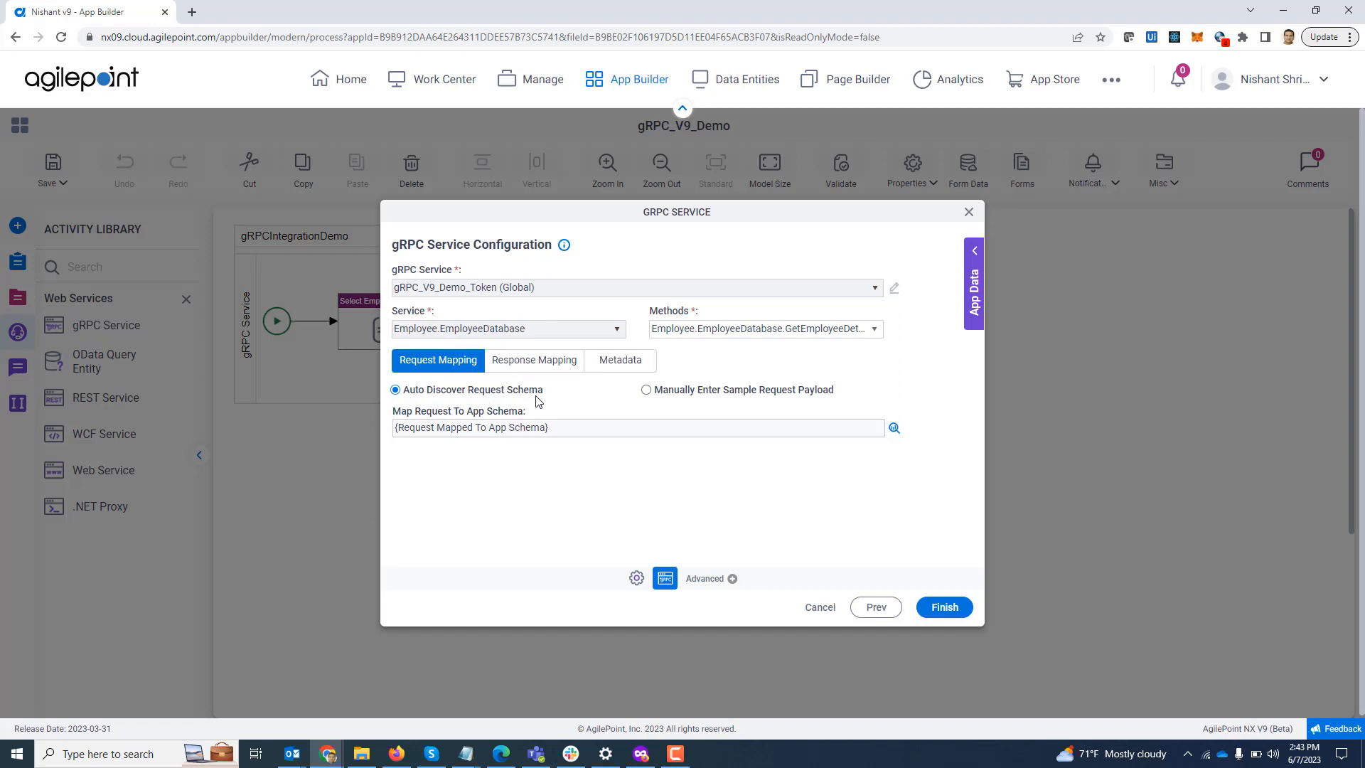
left_click(893, 429)
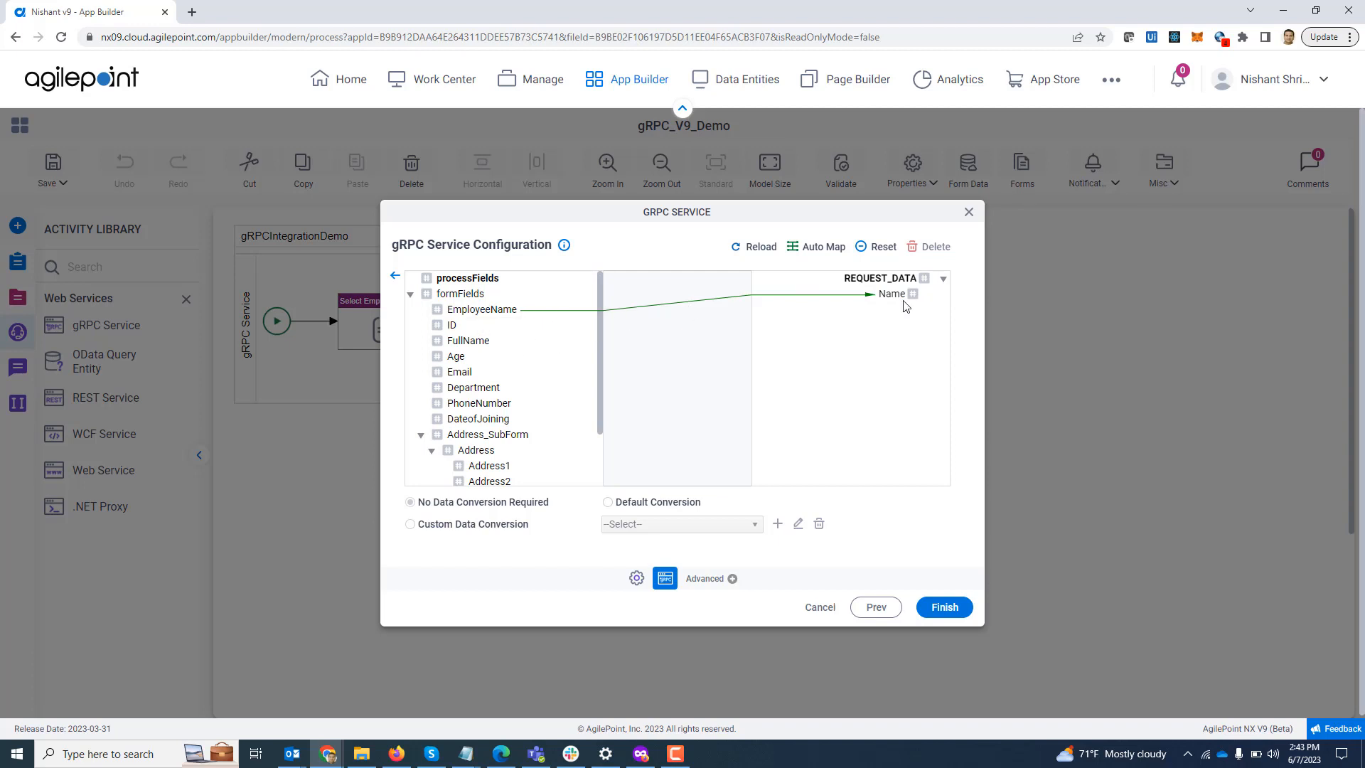
left_click(396, 276)
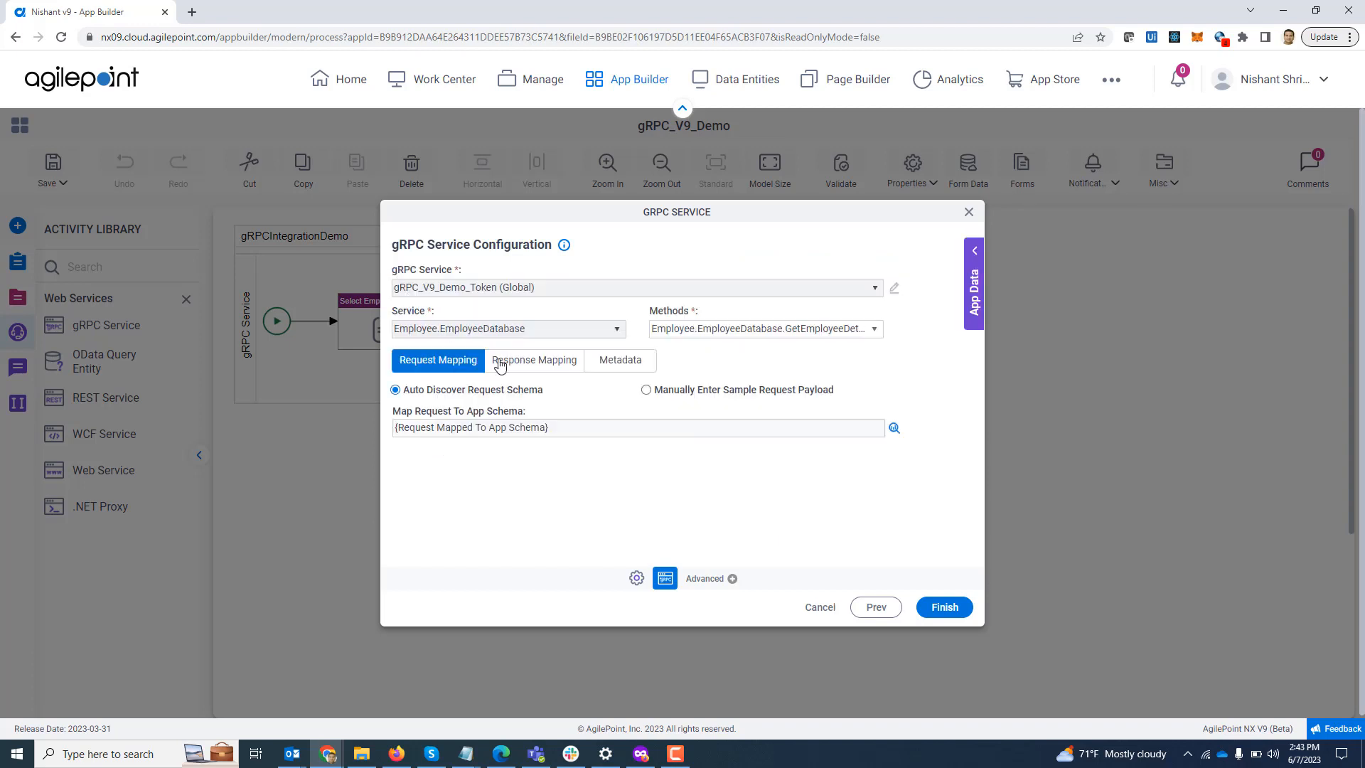
left_click(646, 391)
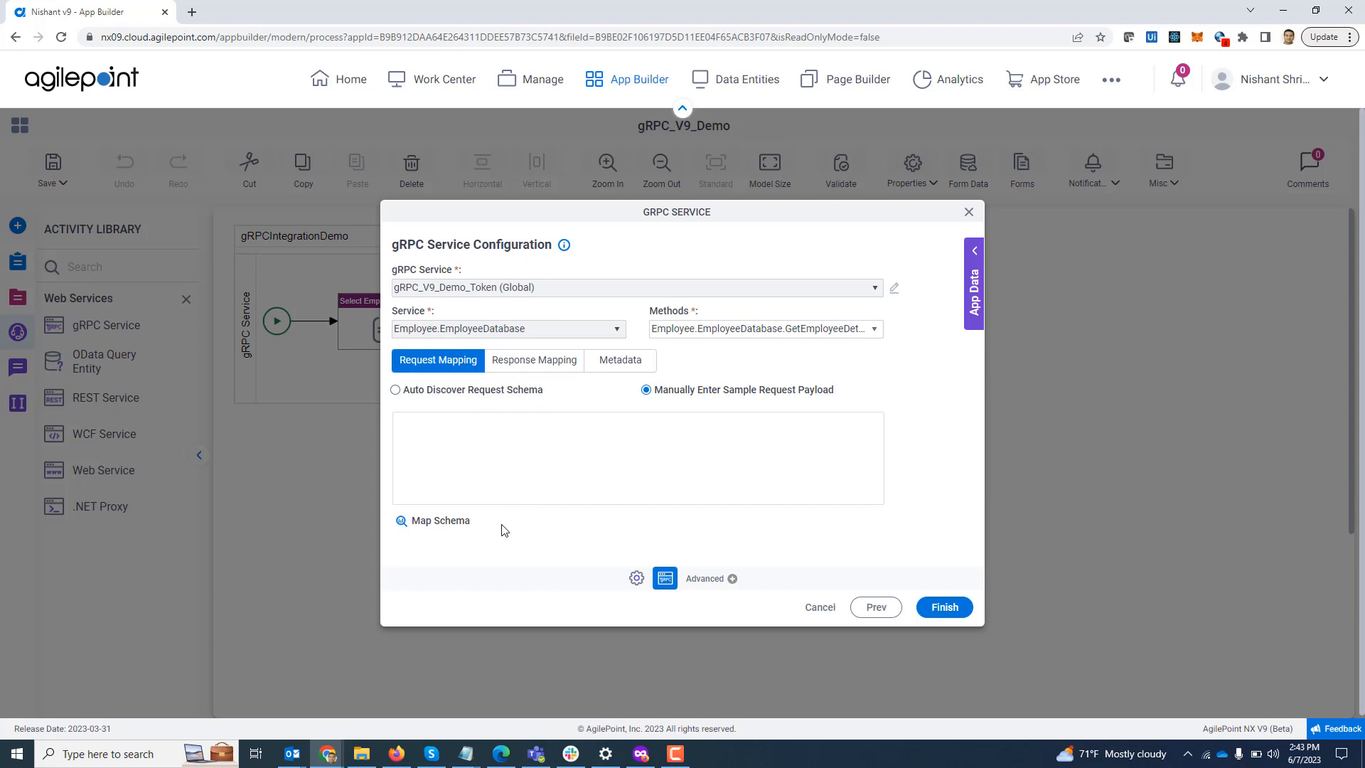
left_click(396, 390)
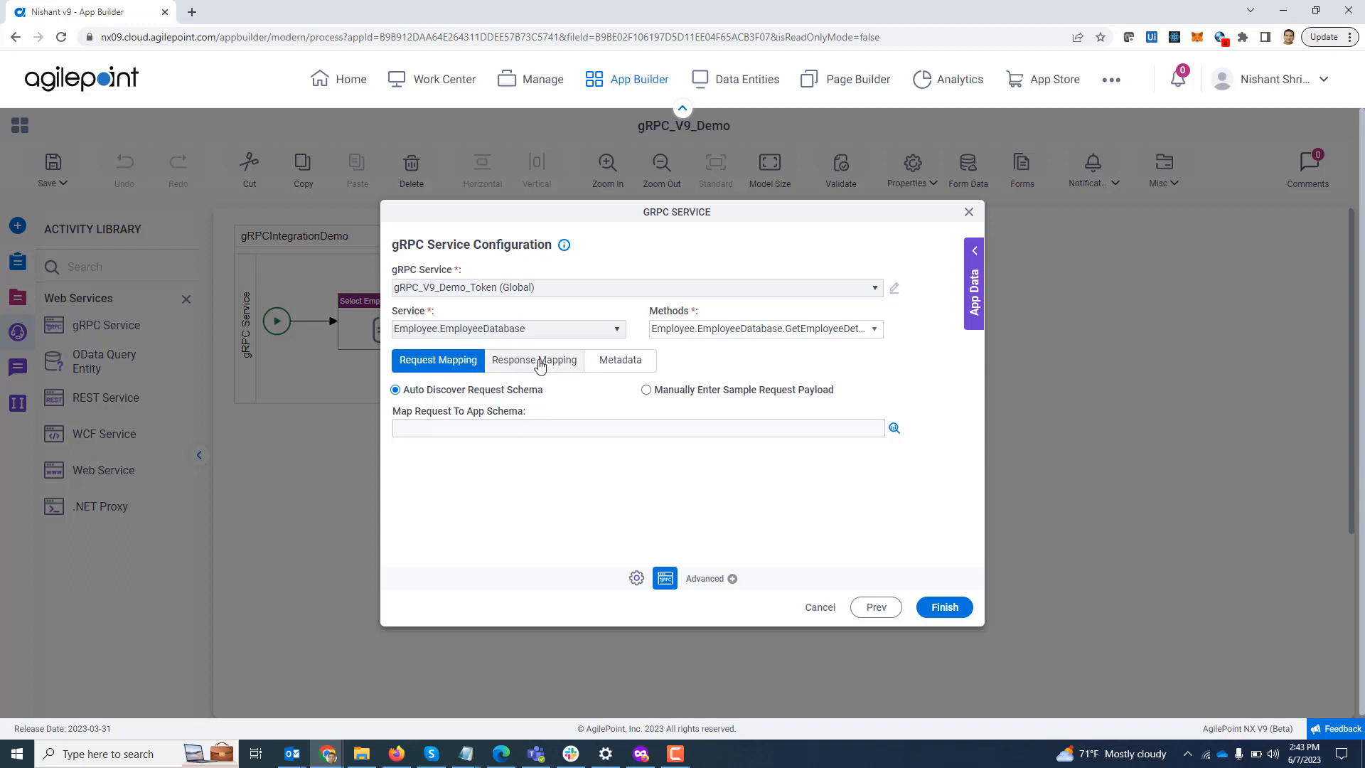
Step: Review the employee response field mappings, then close the gRPC Service configuration
left_click(540, 361)
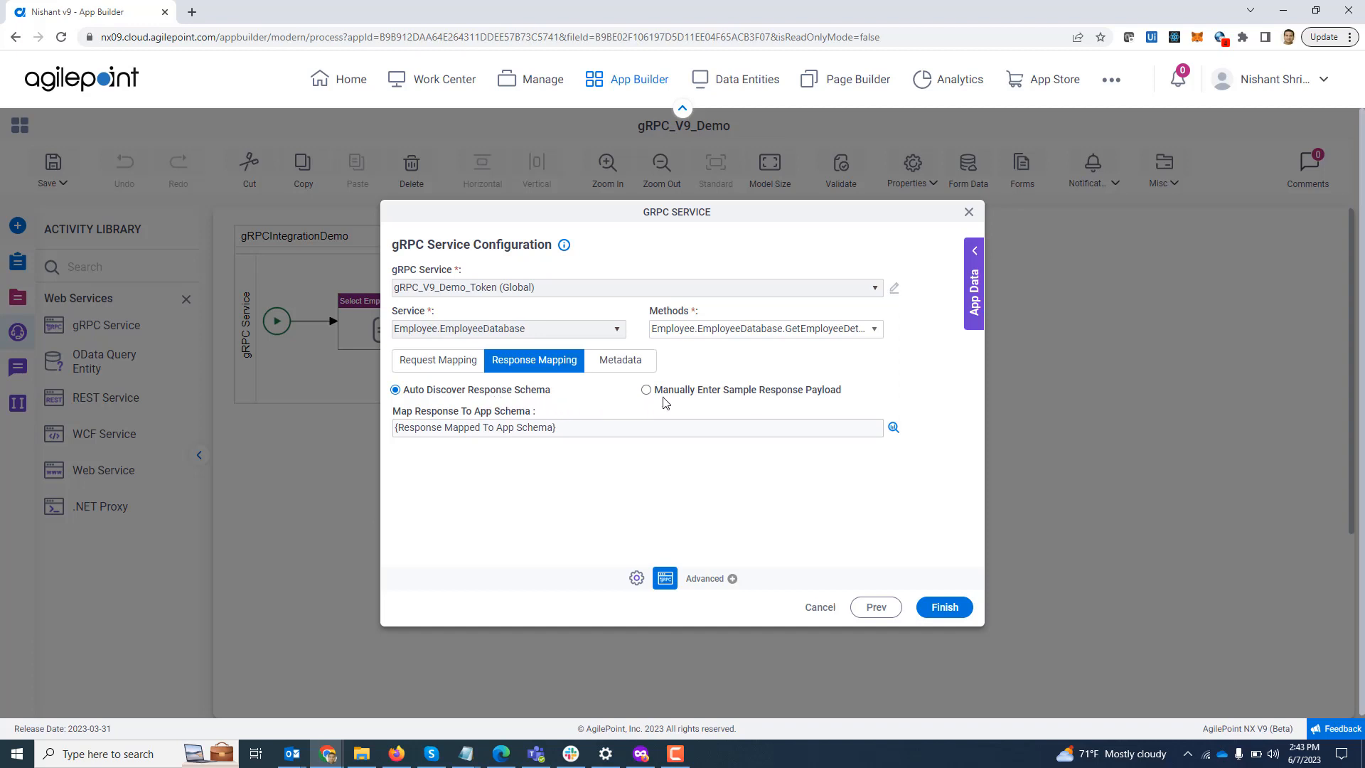
left_click(894, 429)
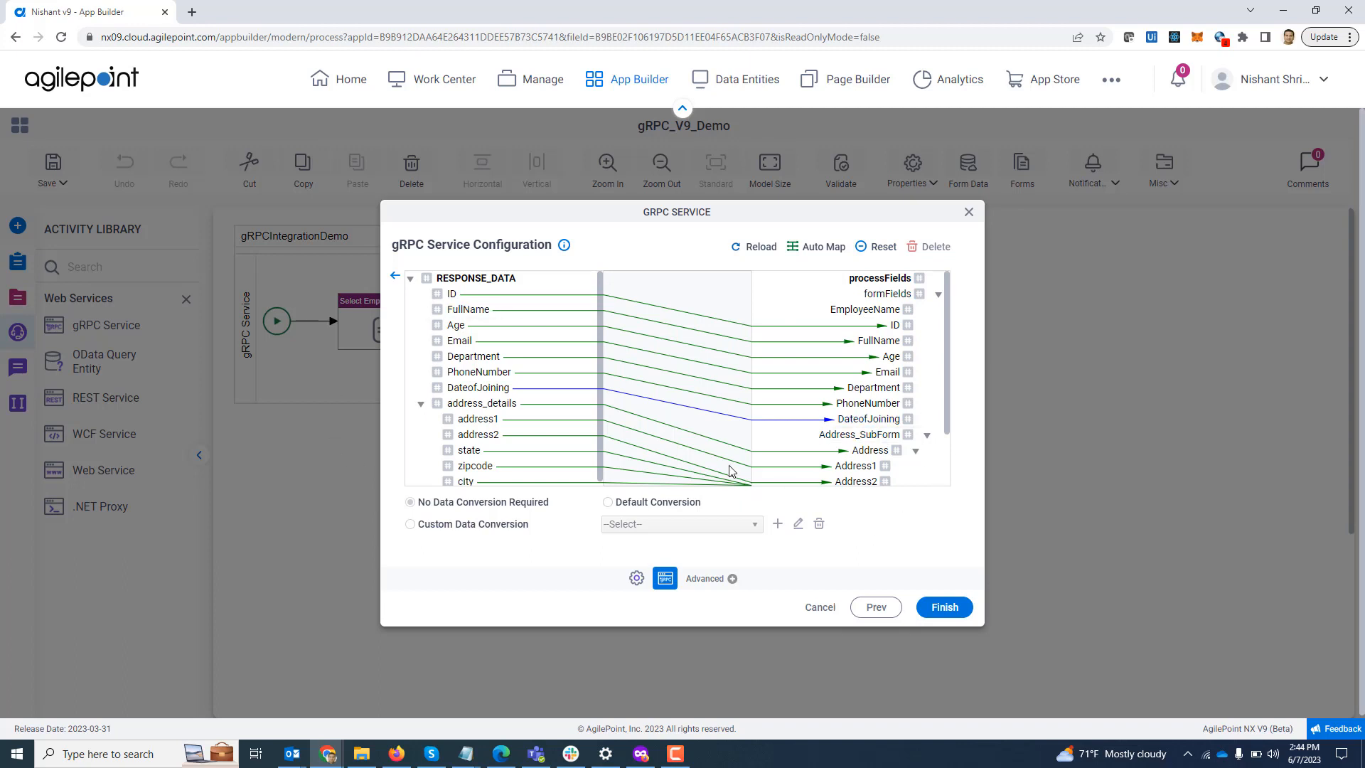
left_click(396, 277)
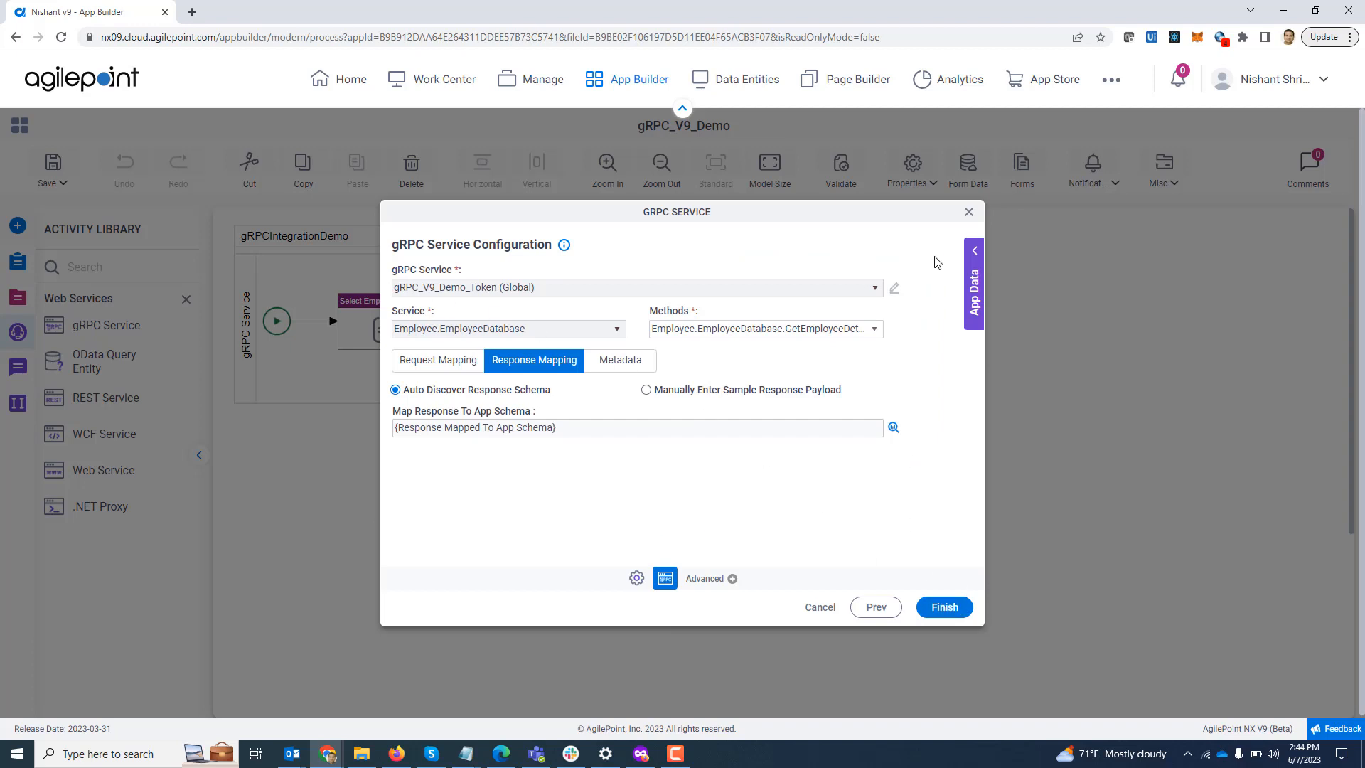
left_click(969, 212)
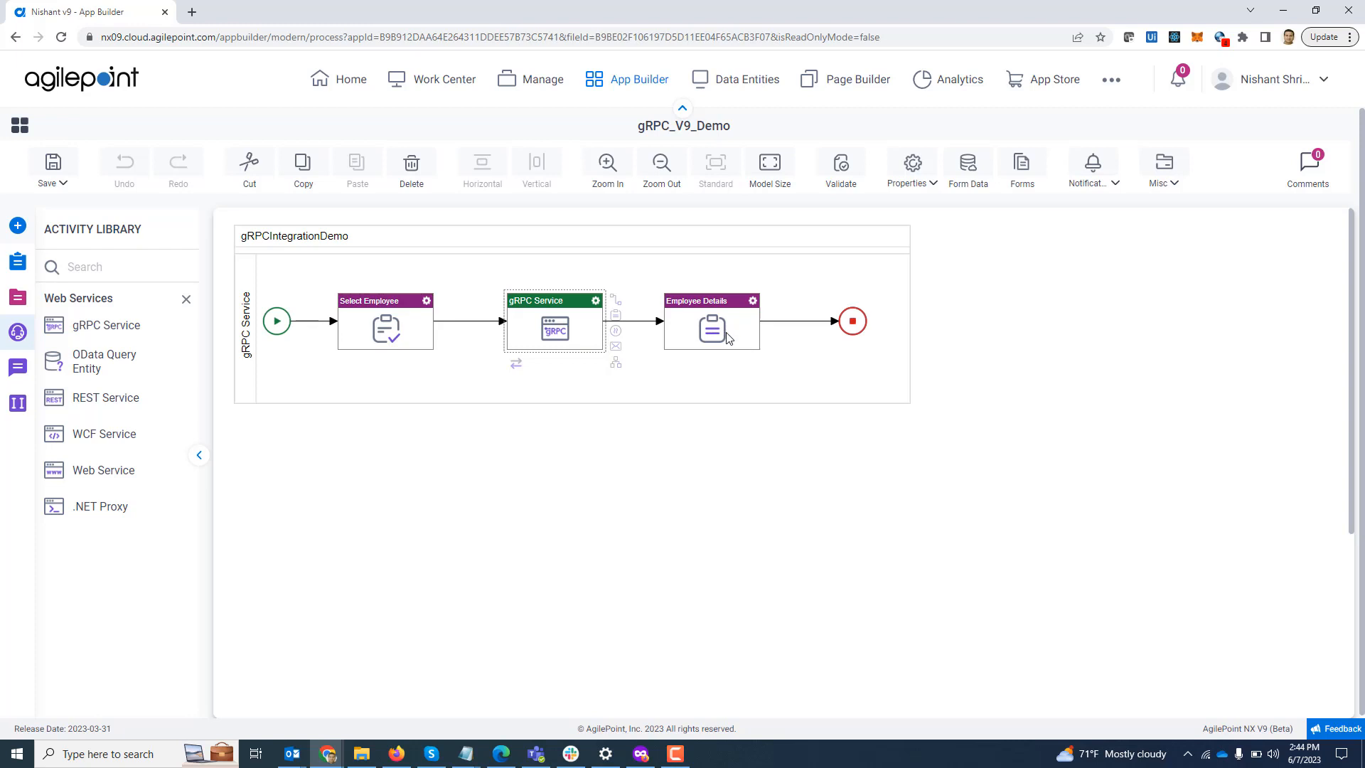
Step: Launch gRPC_V9_Demo from Work Center My Apps, pick the first employee name and submit
left_click(441, 83)
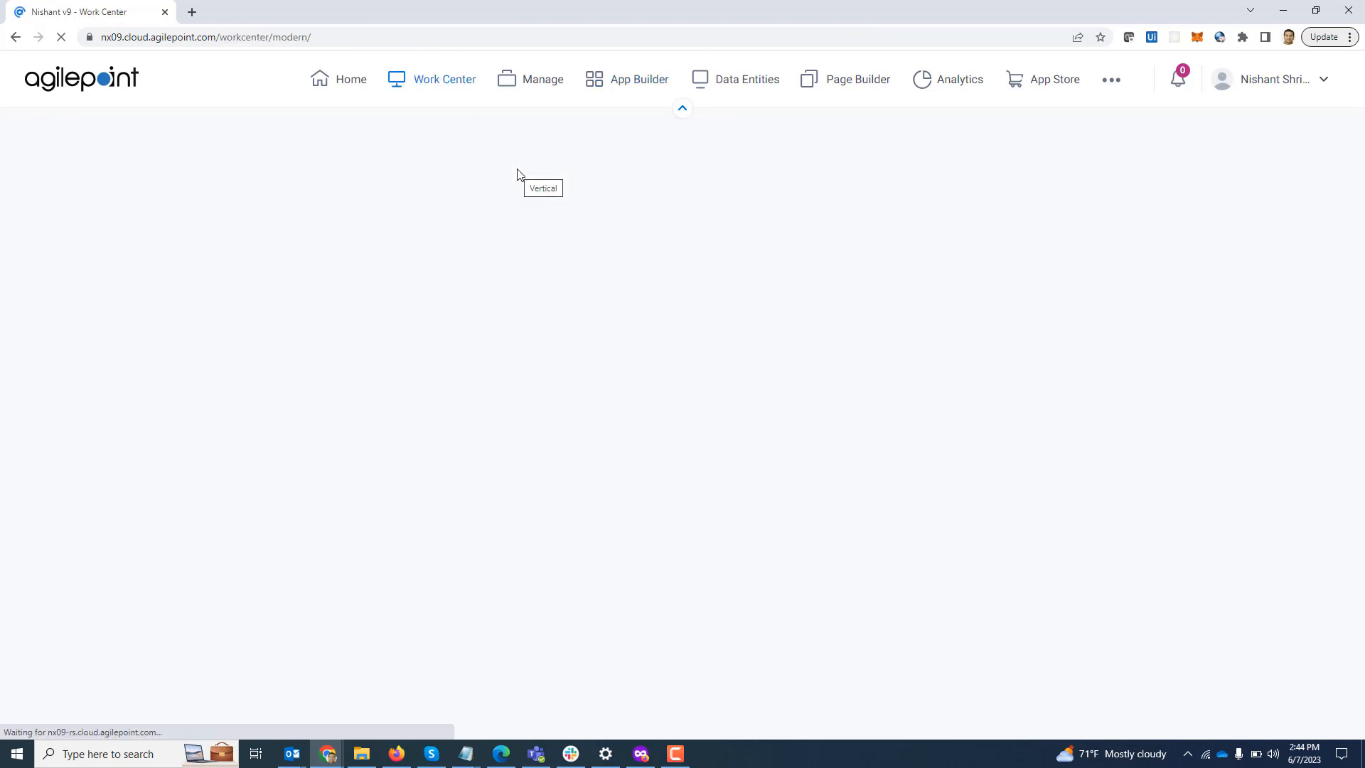
left_click(64, 254)
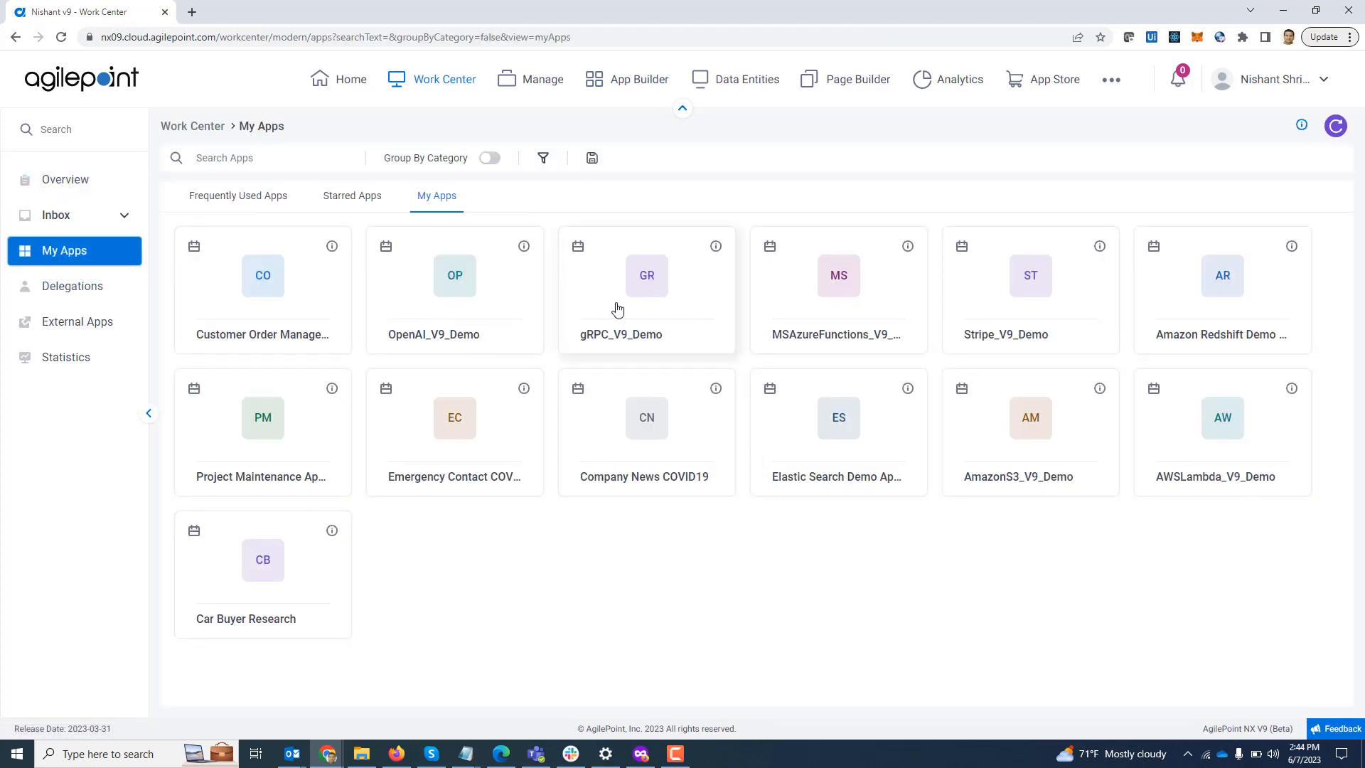
left_click(637, 310)
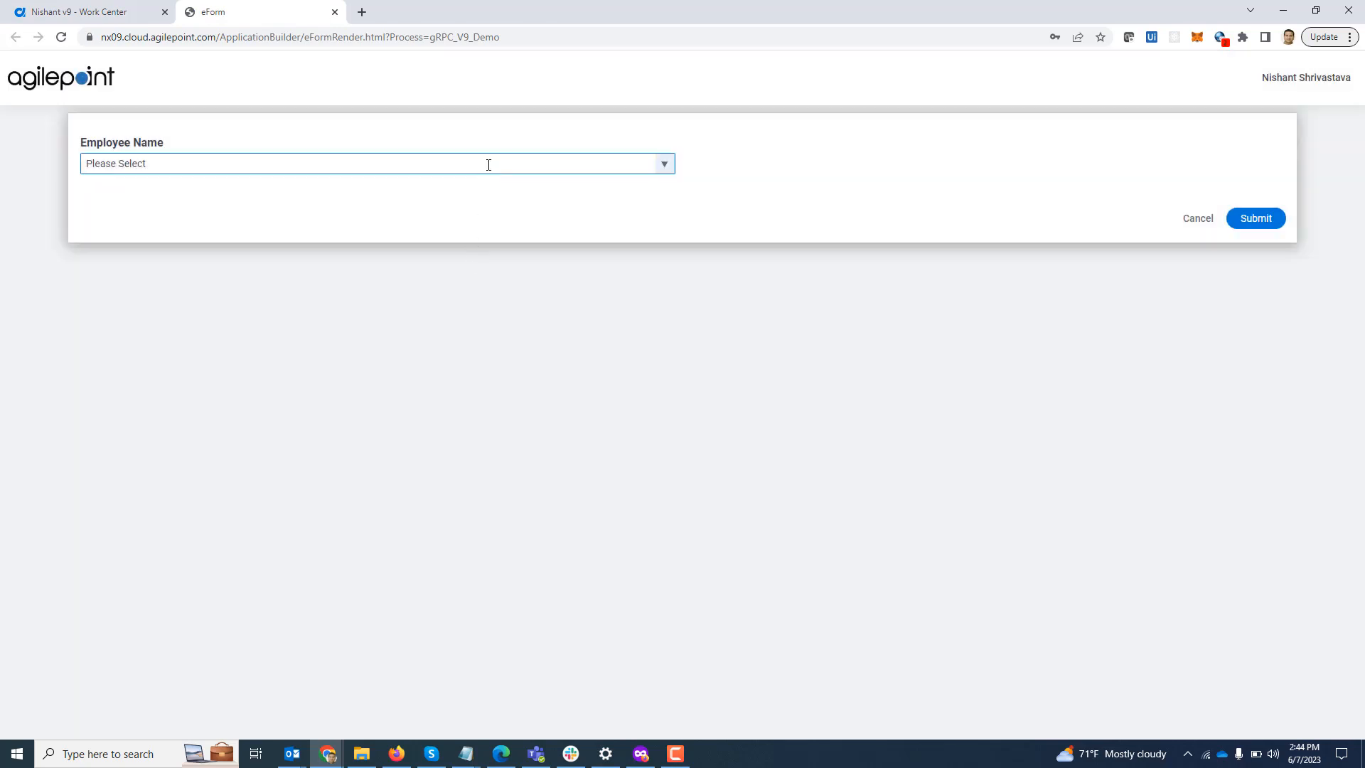
left_click(489, 165)
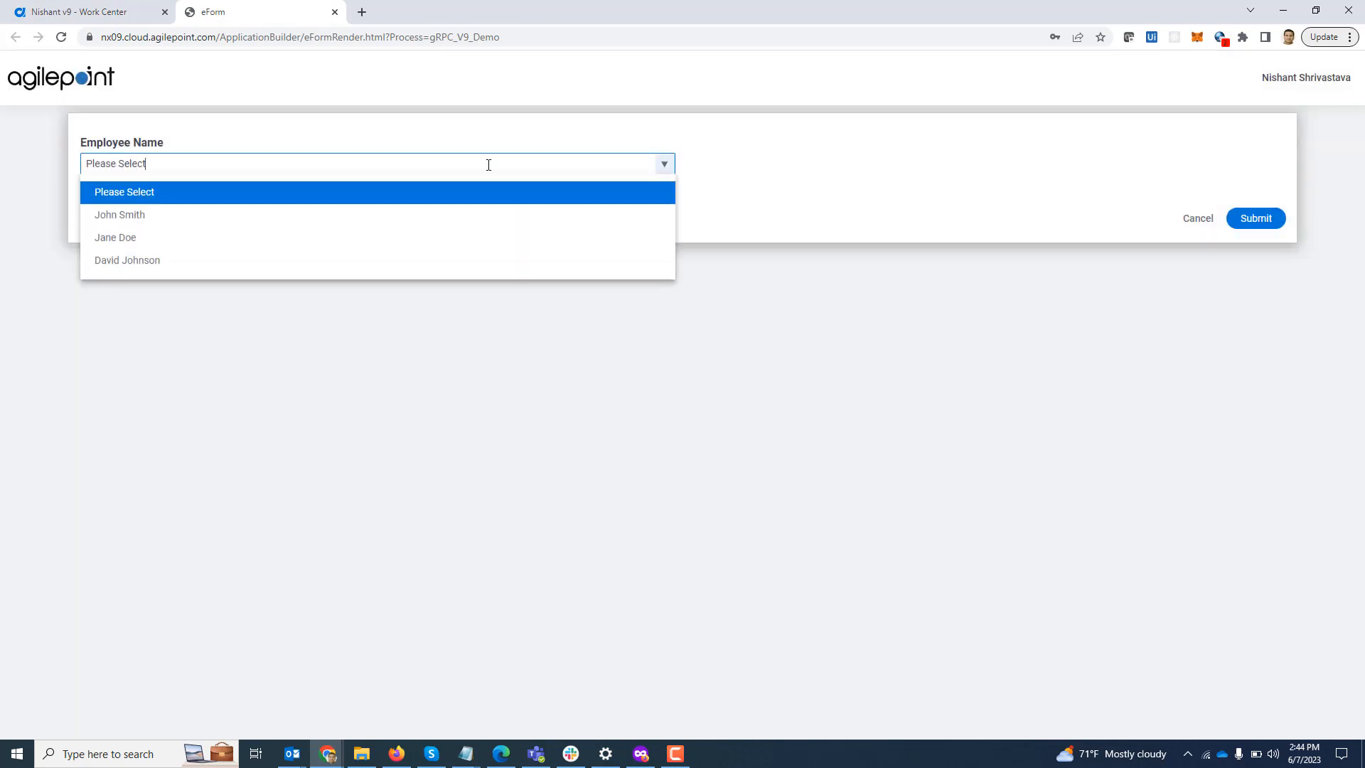
left_click(464, 215)
left_click(1256, 220)
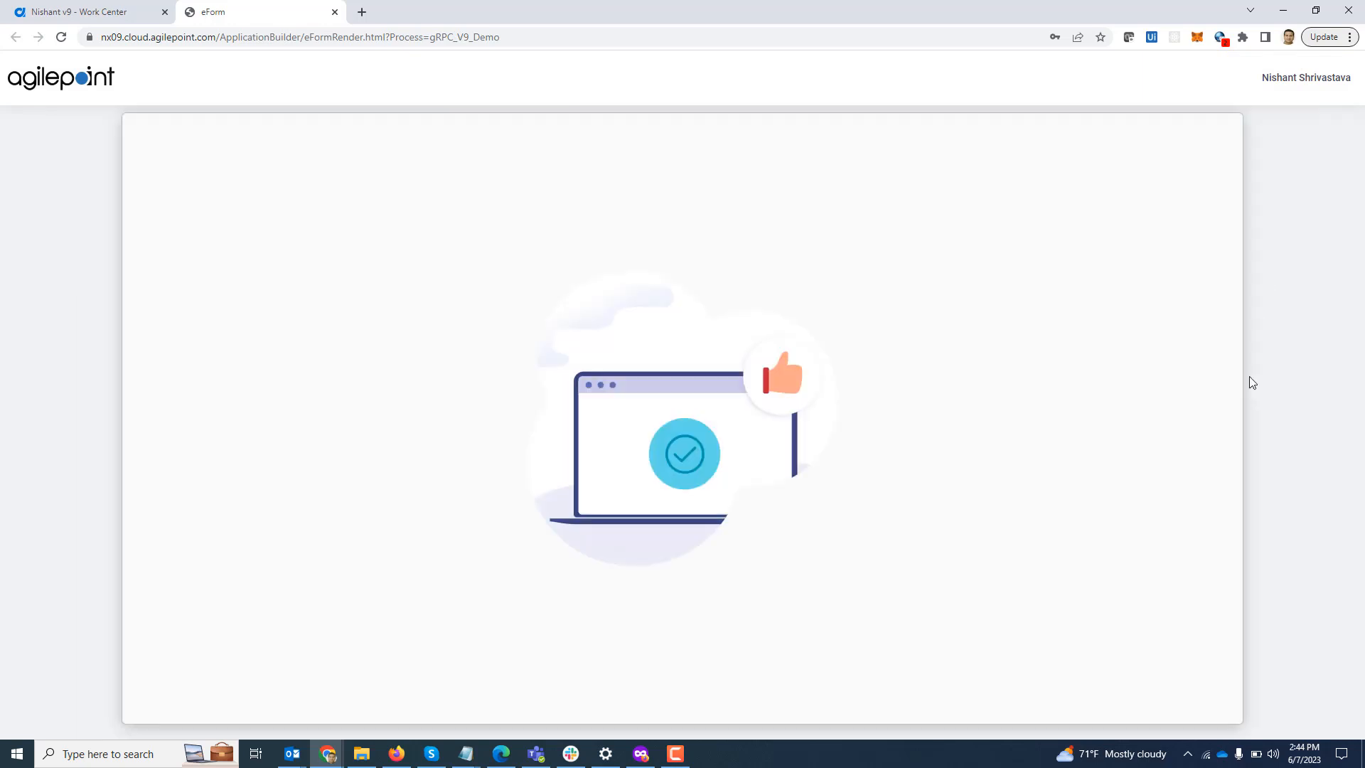
left_click(56, 219)
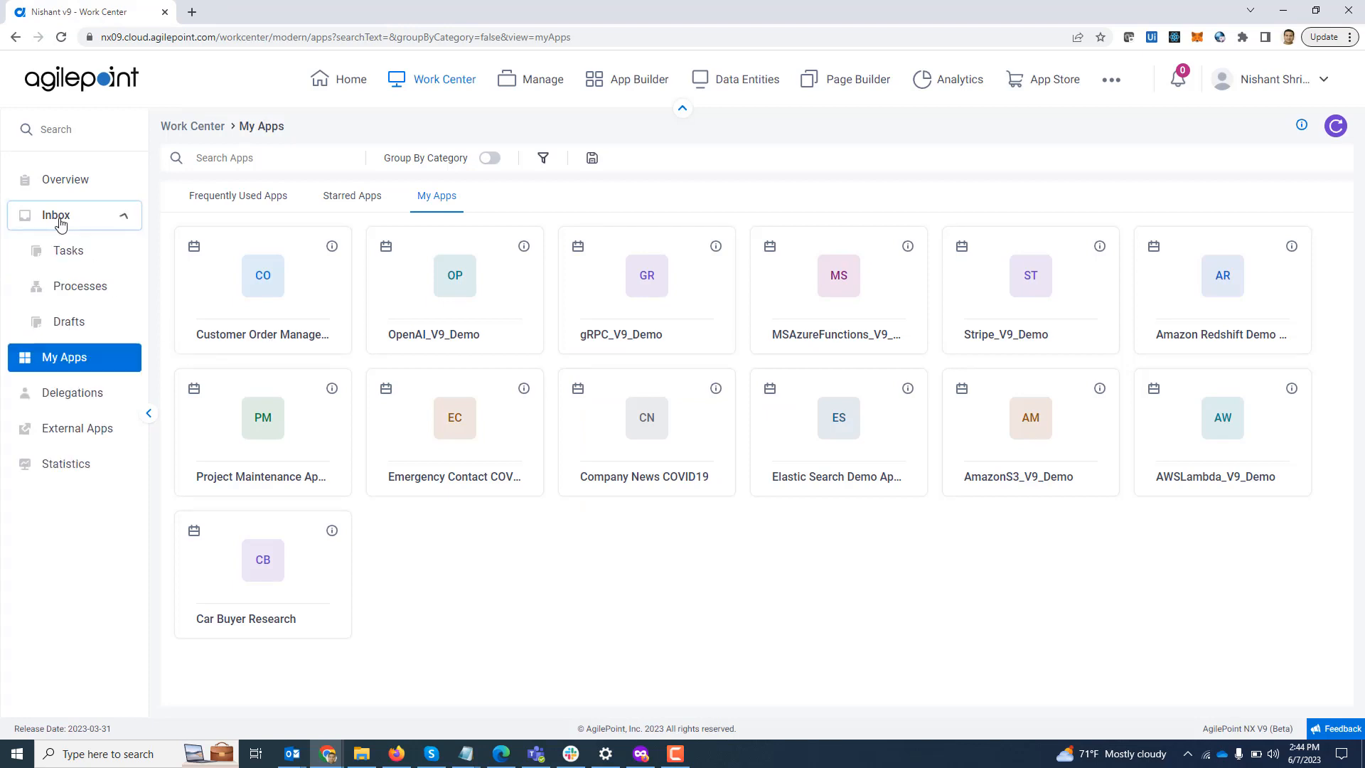
Step: View the Employee Details task's process from Inbox Tasks and show the activity's participants
left_click(68, 252)
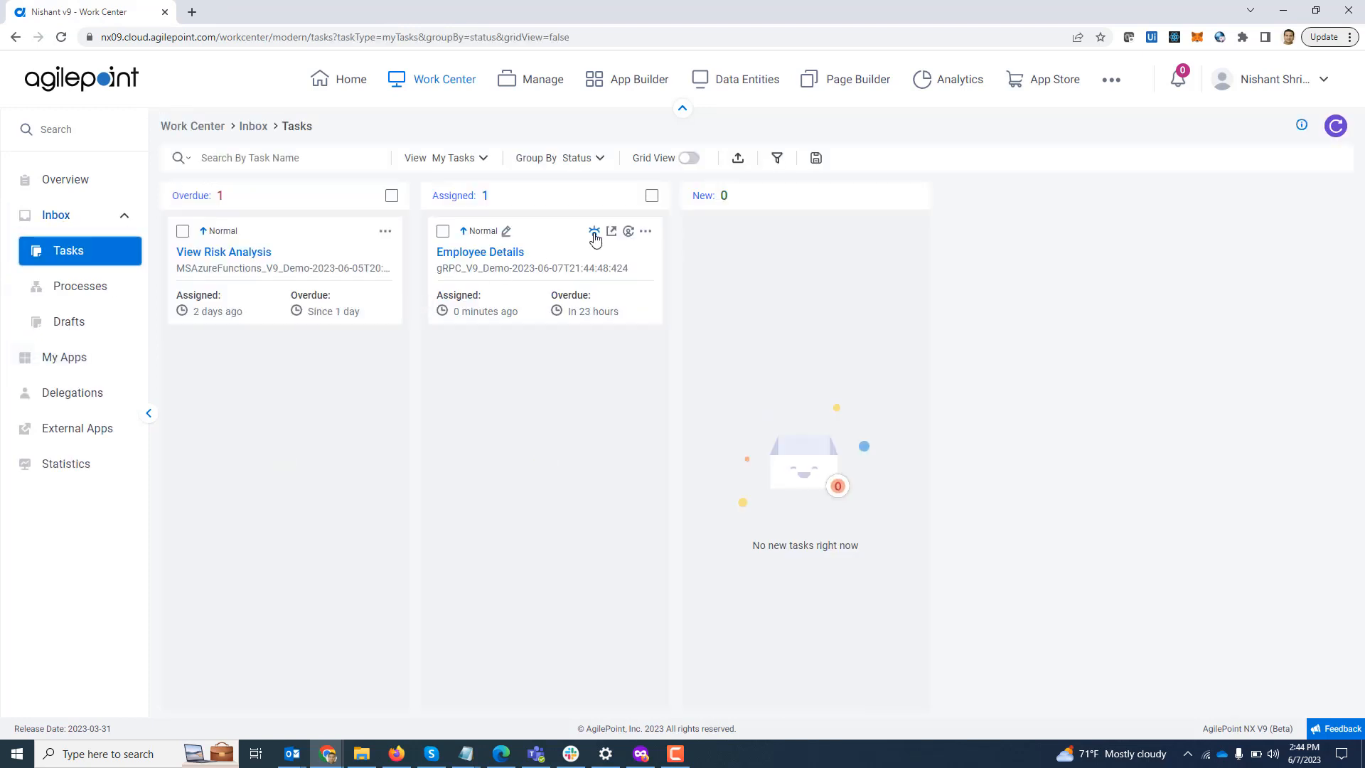
left_click(594, 233)
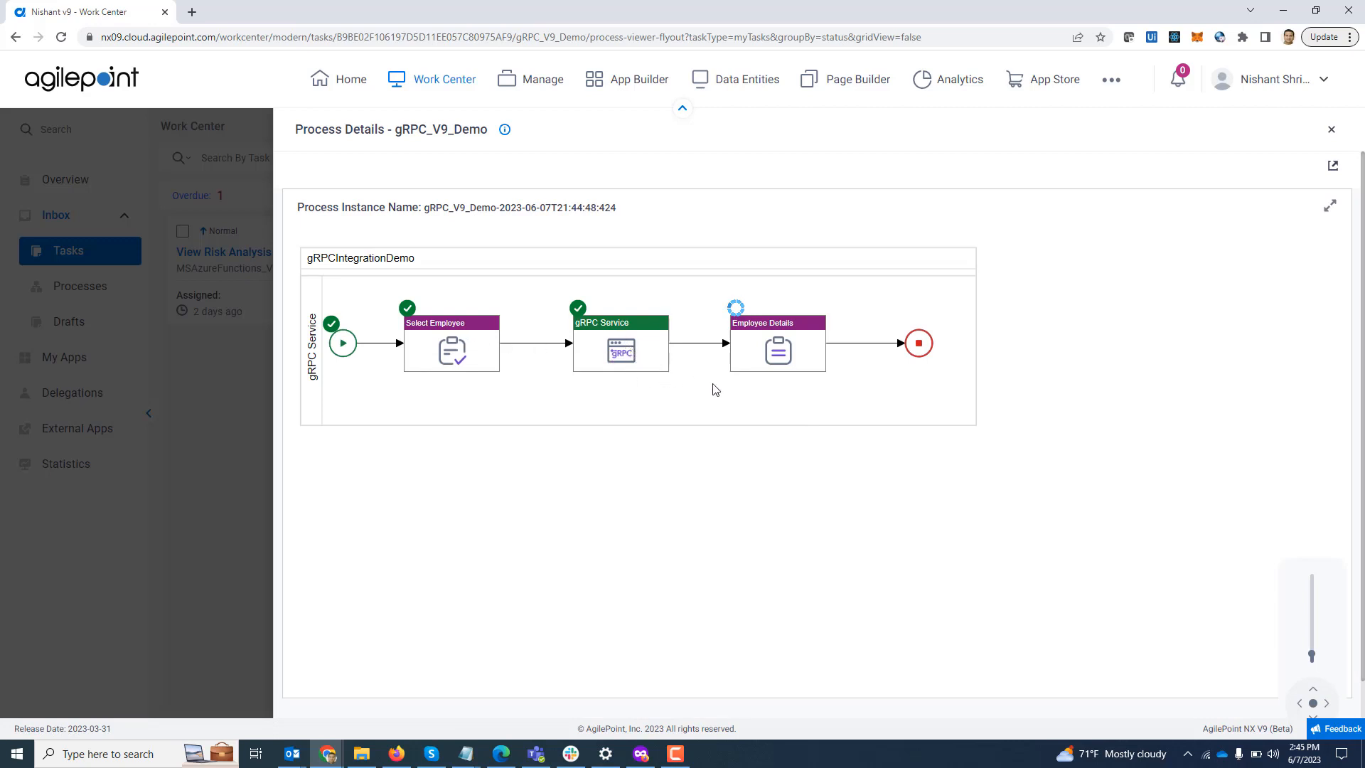
left_click(778, 349)
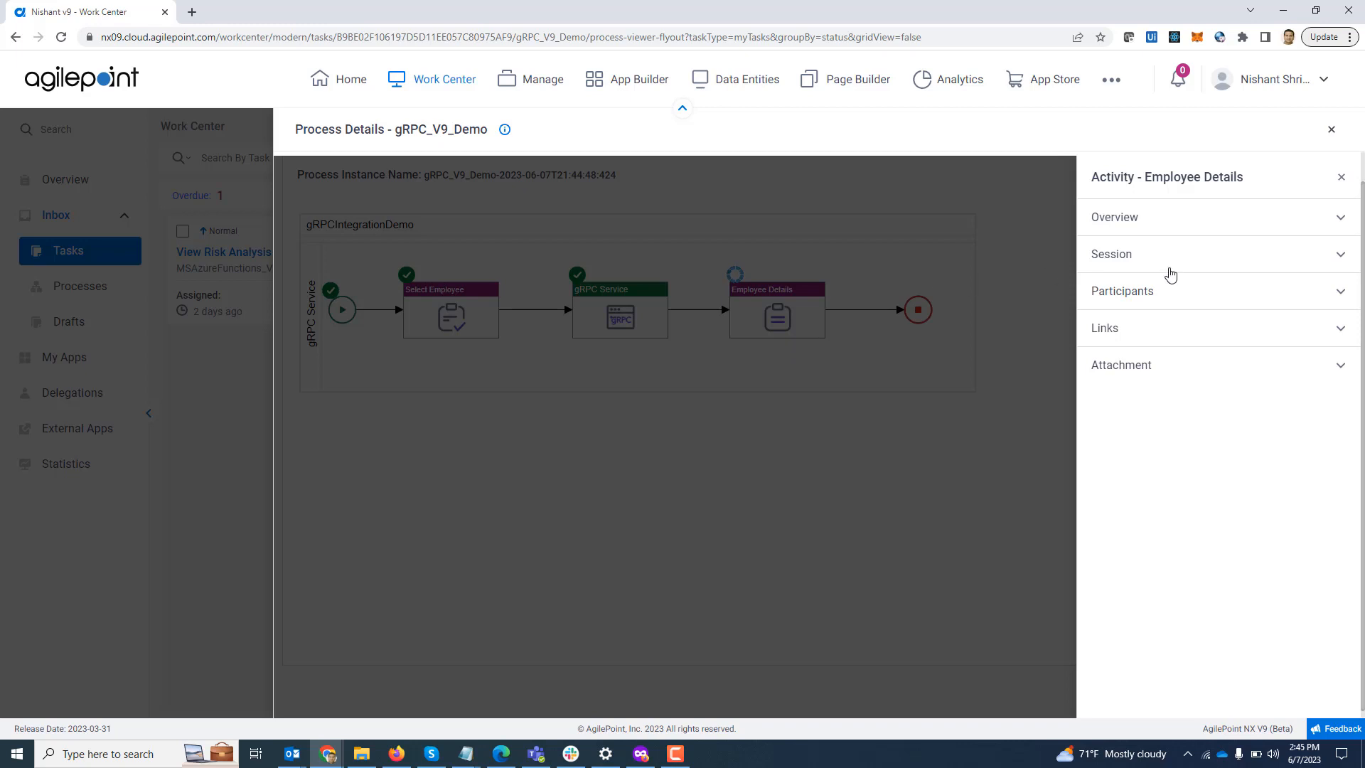
left_click(1167, 293)
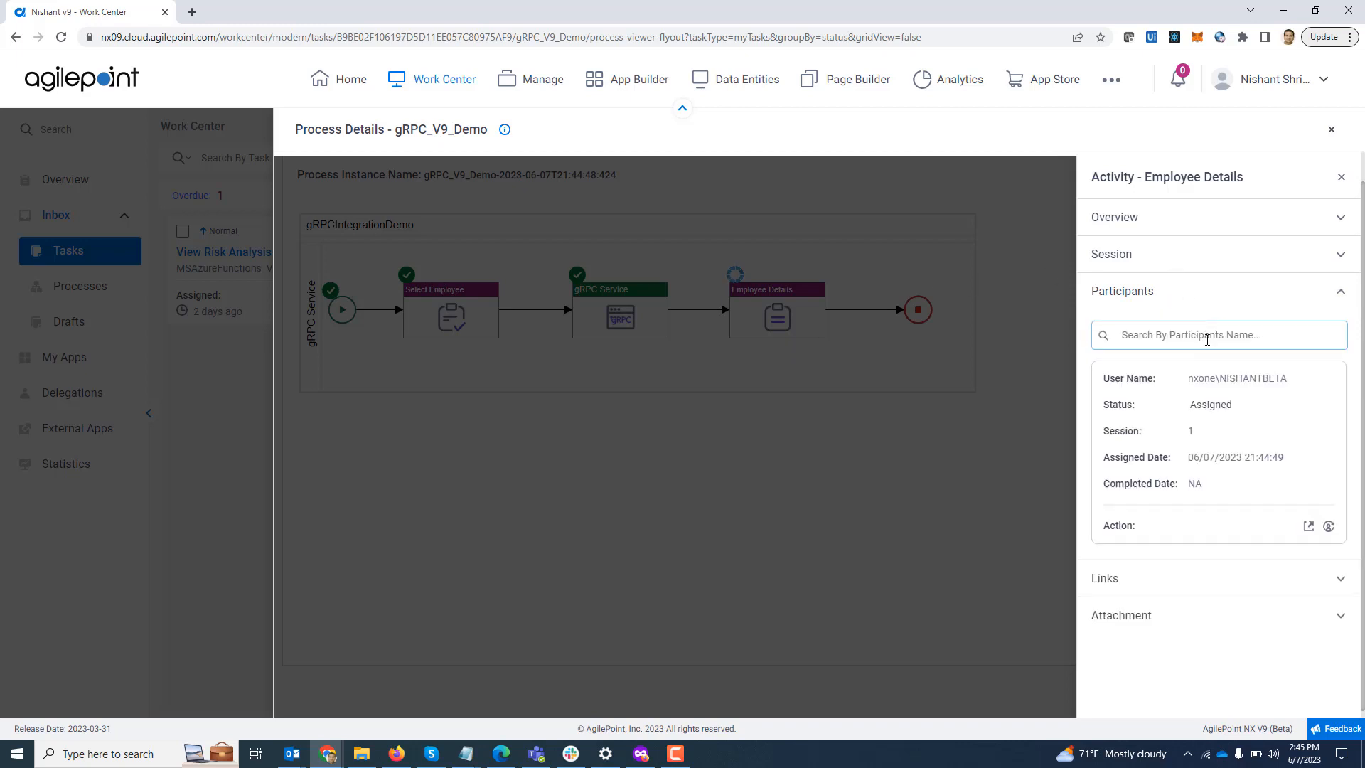
Step: Open the assigned Employee Details form with the fetched employee data and submit it
left_click(1309, 526)
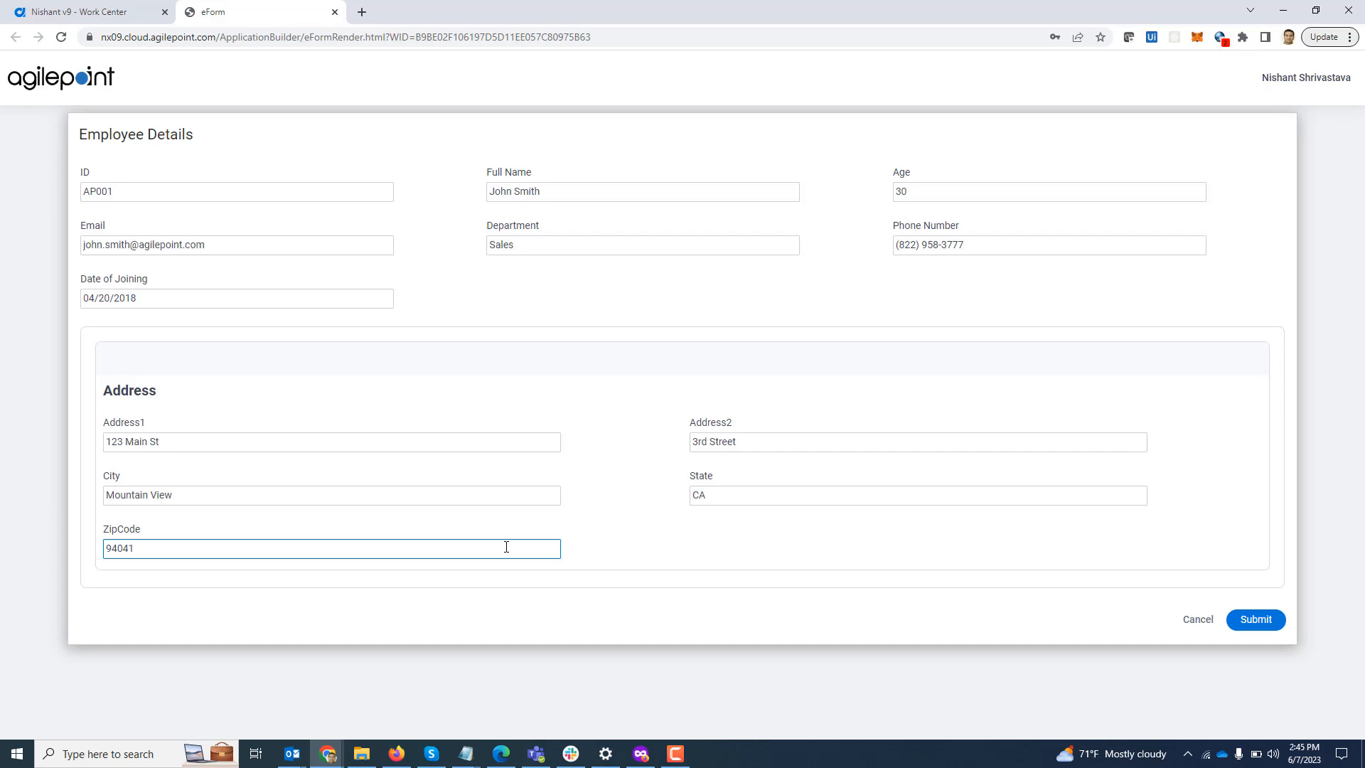
left_click(1256, 620)
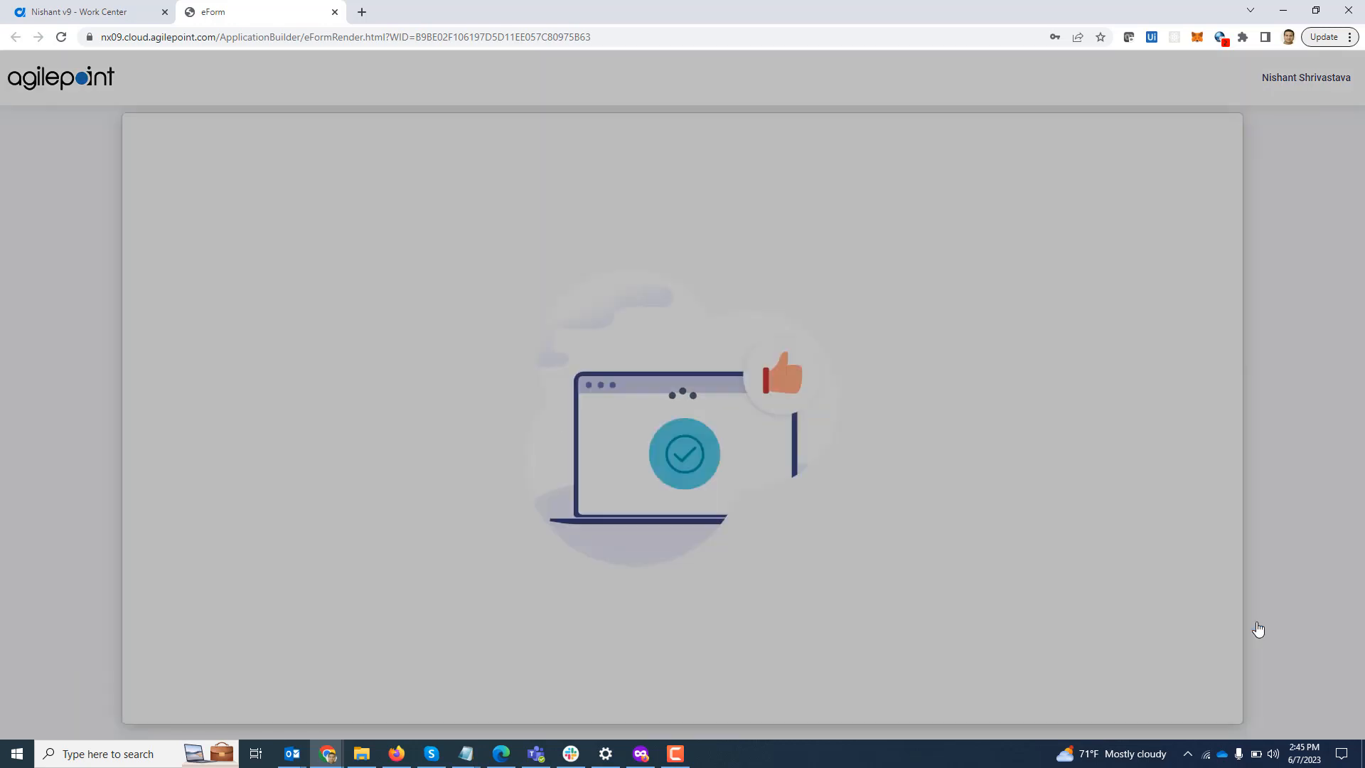